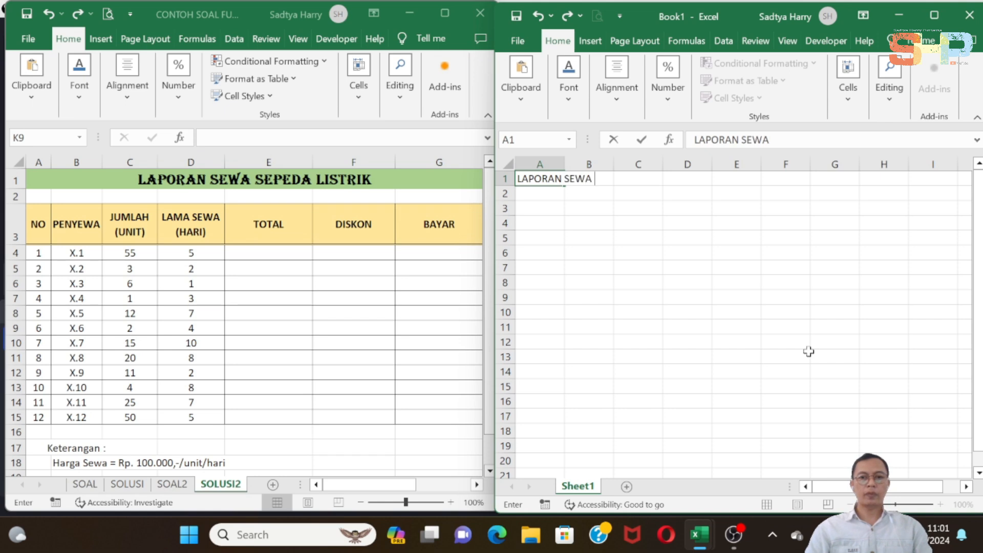
Enter the title LAPORAN SEWA SEPEDA LISTRIK in cell A1 of the blank workbook.
{"action": "type", "text": "LISTRIK"}
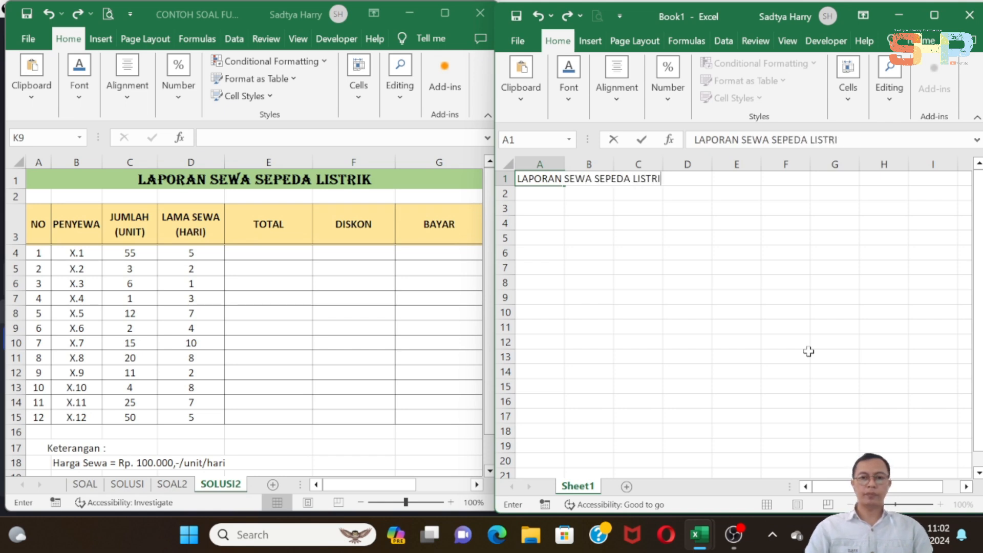
{"action": "key", "text": "Return"}
{"action": "key", "text": "Return"}
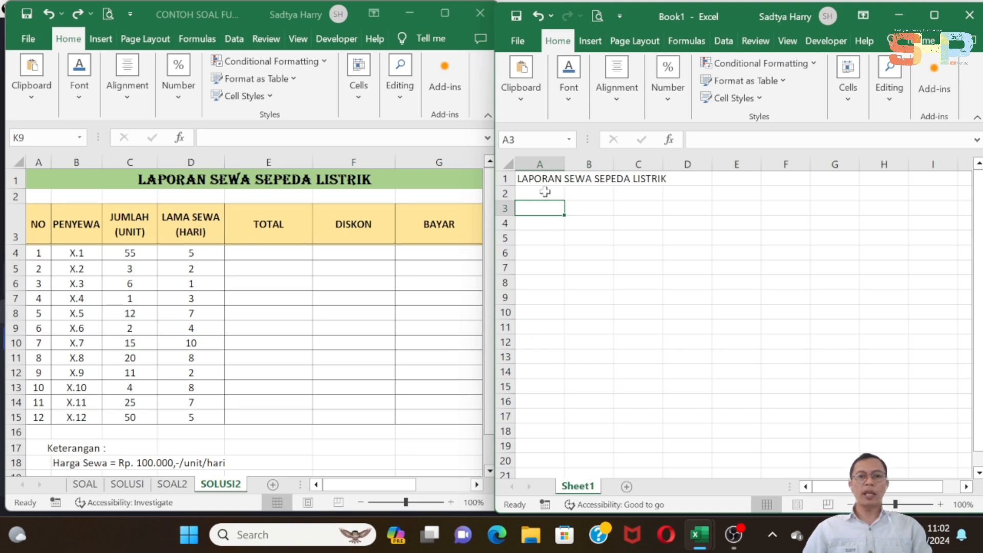
Enter the column headers NO, PENYEWA, JUMLAH (UNIT) and LAMA SEWA (HARI) in cells A3 to D3.
{"action": "type", "text": "NO"}
{"action": "key", "text": "Tab"}
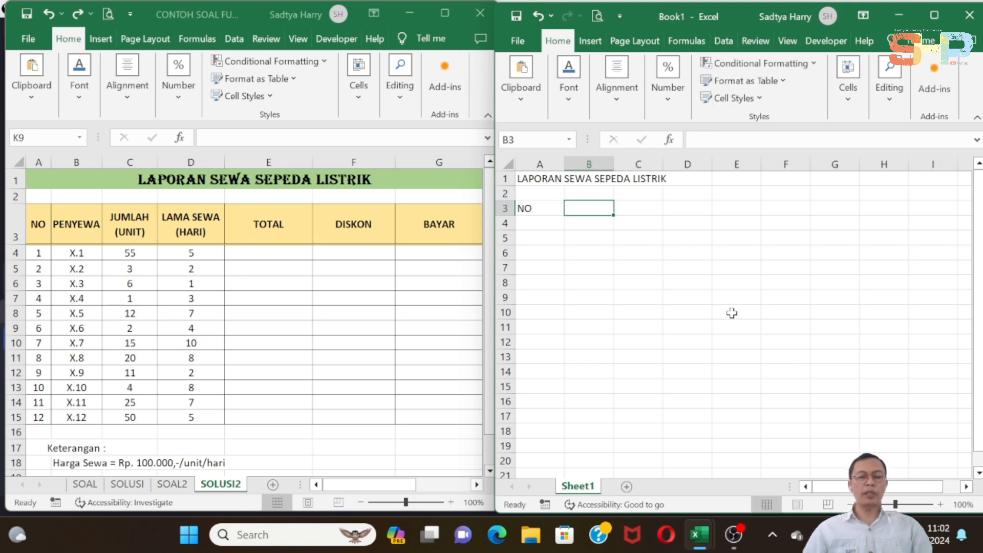
{"action": "type", "text": "PENYEWA"}
{"action": "key", "text": "Tab"}
{"action": "type", "text": "JUMLAH ("}
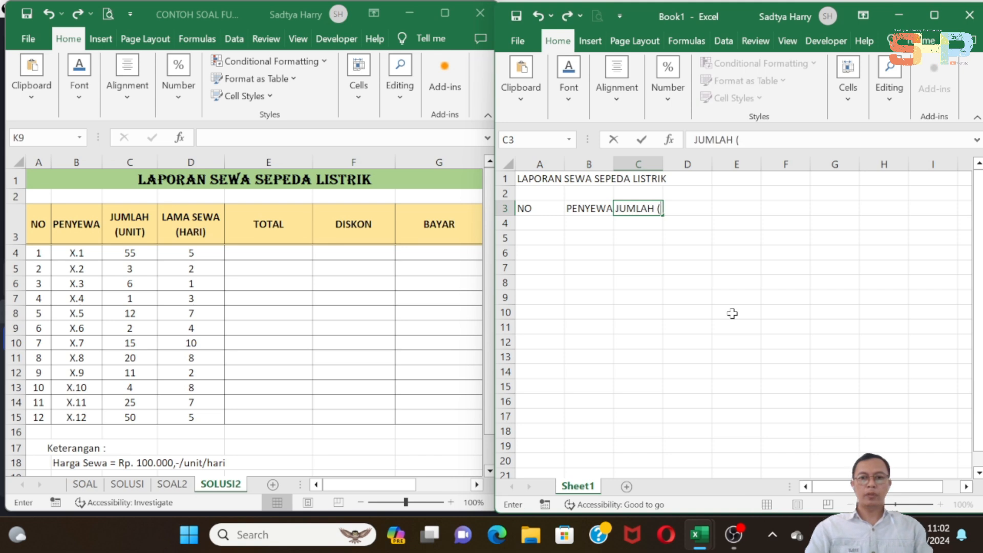
{"action": "type", "text": "UNIT)"}
{"action": "key", "text": "Tab"}
{"action": "type", "text": "LAMA SEWA"}
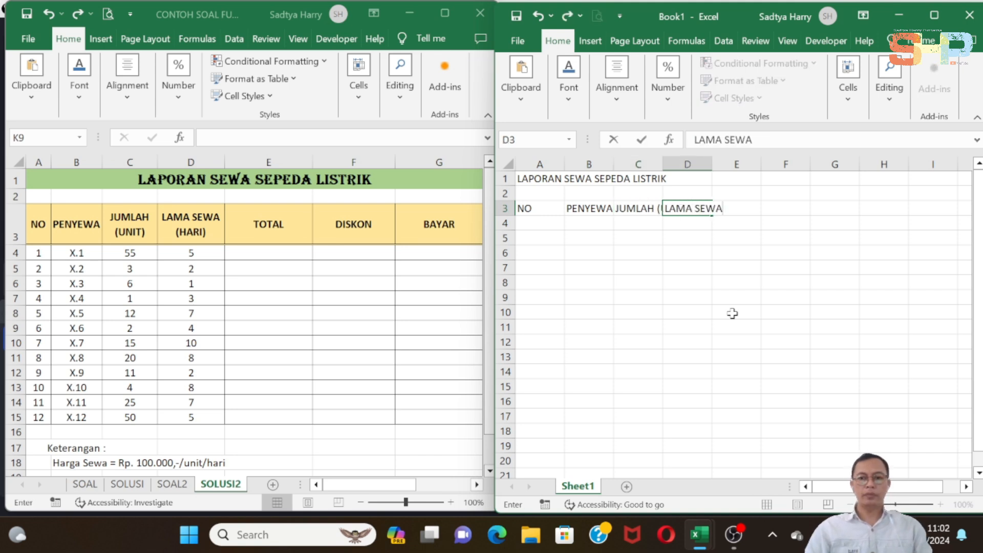
{"action": "type", "text": " (HARI)"}
{"action": "key", "text": "Tab"}
Complete the header row with TOTAL, DISKON and BAYAR in cells E3 to G3.
{"action": "type", "text": "TOTAL"}
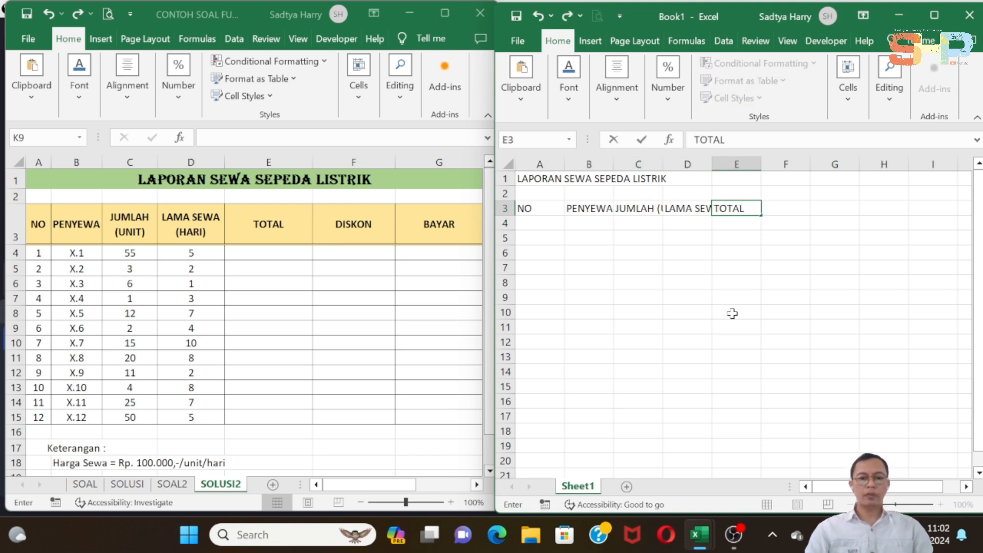
{"action": "key", "text": "Tab"}
{"action": "type", "text": "DISKON"}
{"action": "key", "text": "Tab"}
{"action": "type", "text": "BAYAR"}
{"action": "key", "text": "Return"}
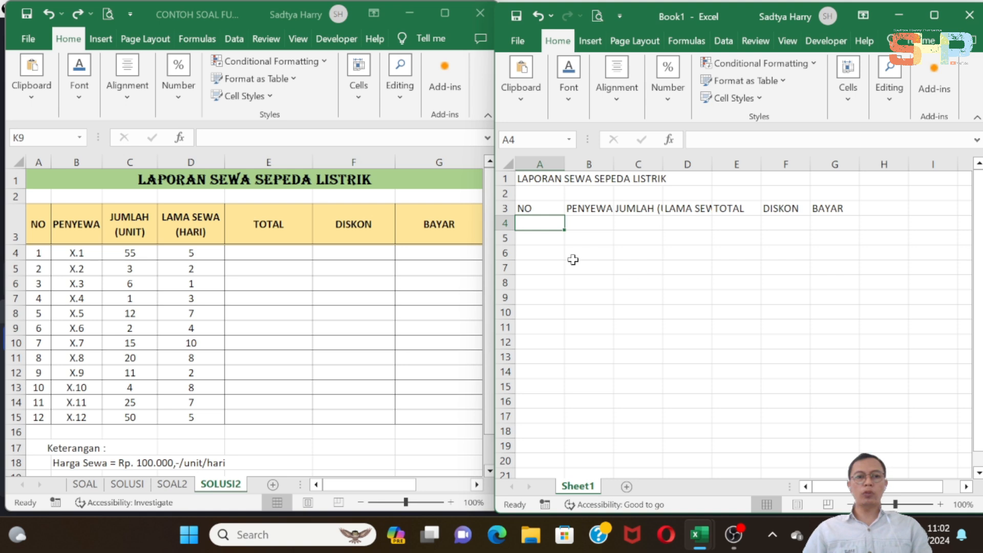
Fill the NO column with the series 1 to 12 in cells A4 to A15.
{"action": "type", "text": "1"}
{"action": "key", "text": "Return"}
{"action": "type", "text": "2"}
{"action": "key", "text": "Return"}
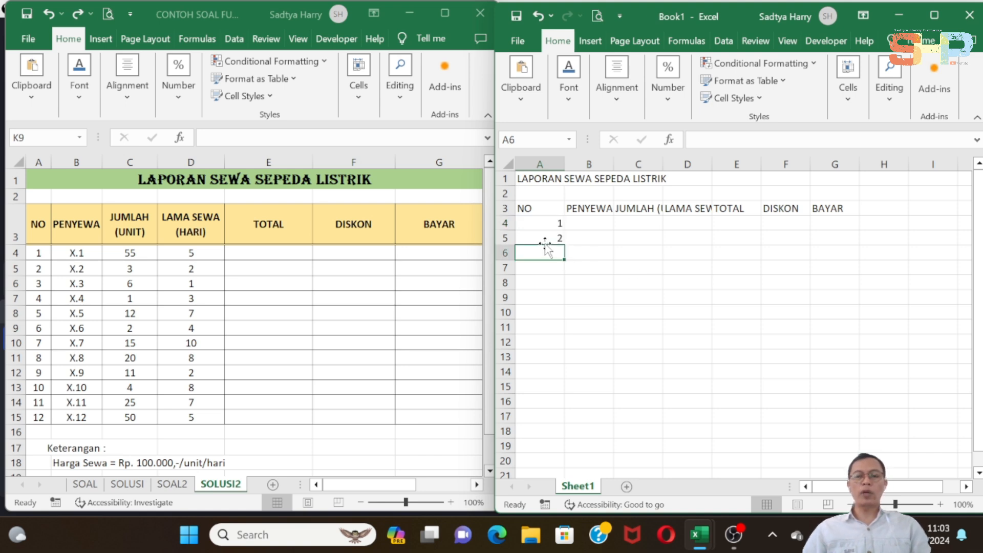
{"action": "left_click_drag", "start_coordinate": [541, 225], "coordinate": [542, 238]}
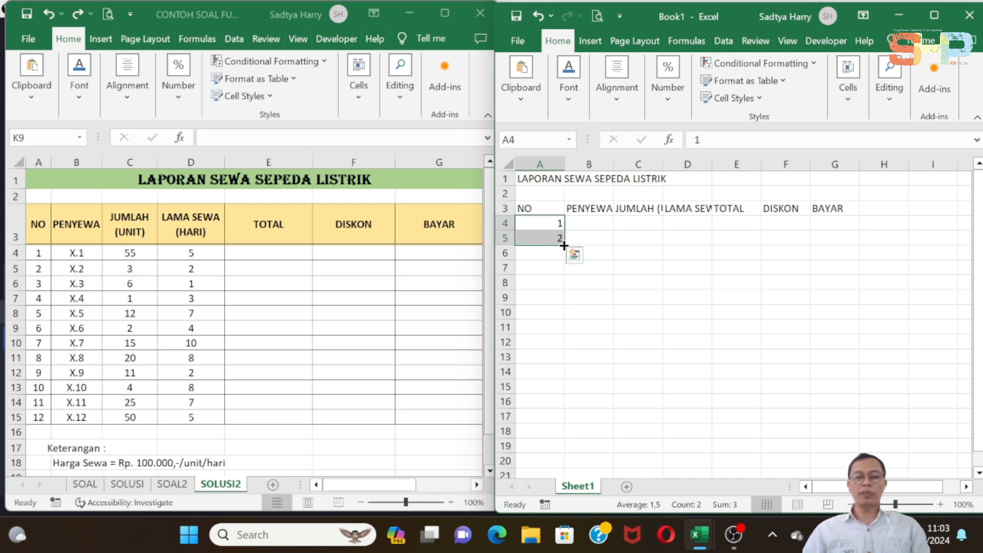
{"action": "left_click_drag", "start_coordinate": [564, 246], "coordinate": [571, 392]}
Fill the PENYEWA column with the series X.1 to X.12 in cells B4 to B15.
{"action": "left_click", "coordinate": [591, 227]}
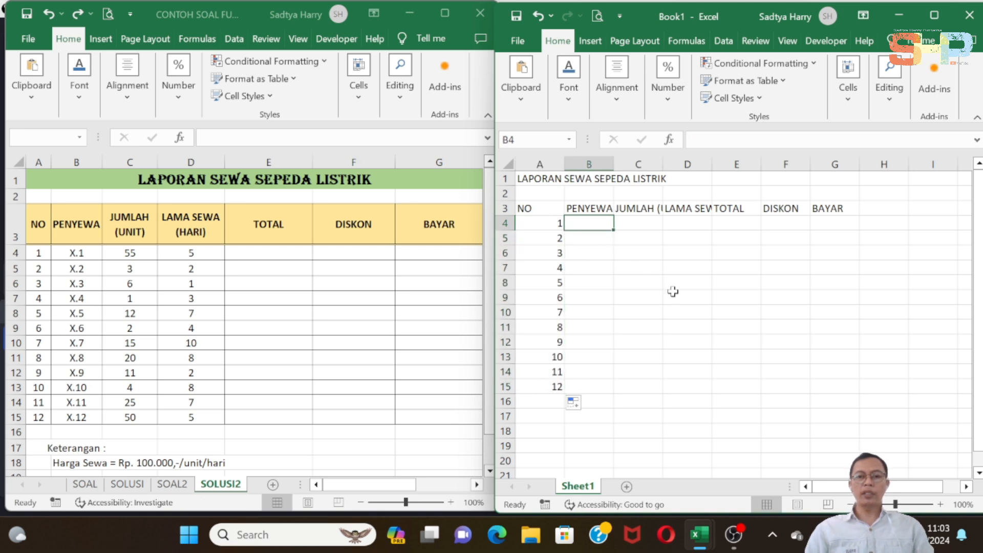
{"action": "type", "text": "X.1"}
{"action": "key", "text": "Return"}
{"action": "type", "text": "X"}
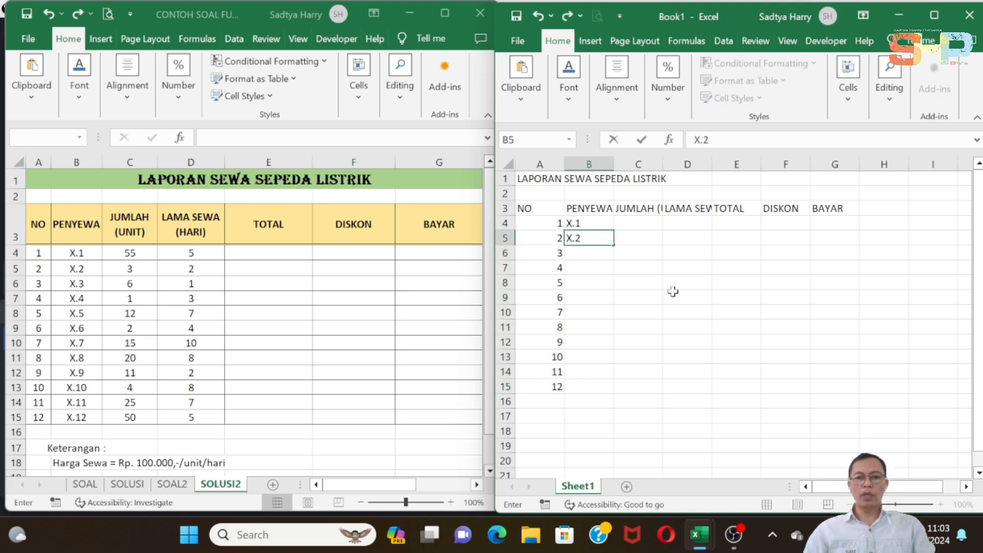
{"action": "type", "text": ".2"}
{"action": "key", "text": "Return"}
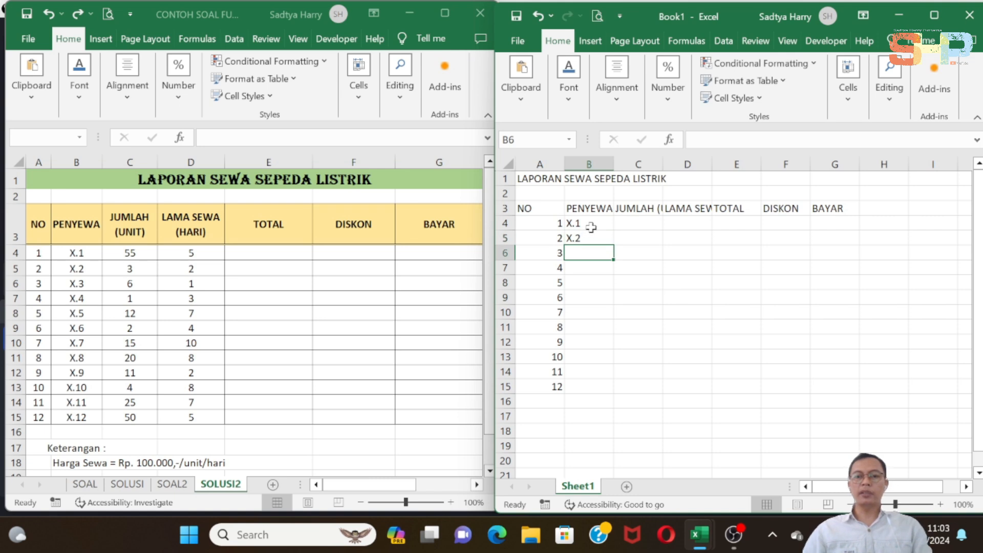
{"action": "left_click_drag", "start_coordinate": [592, 225], "coordinate": [597, 235]}
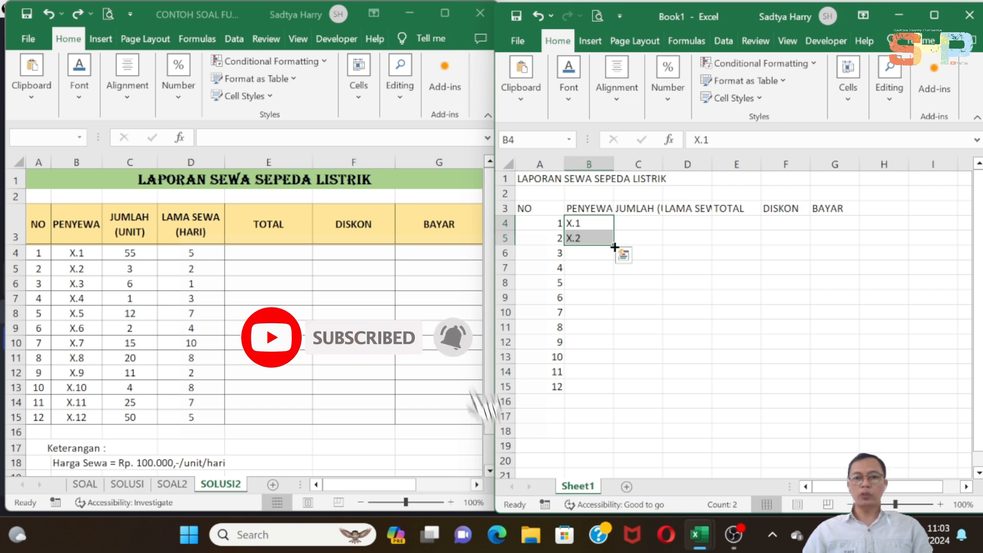
{"action": "left_click_drag", "start_coordinate": [614, 247], "coordinate": [622, 393]}
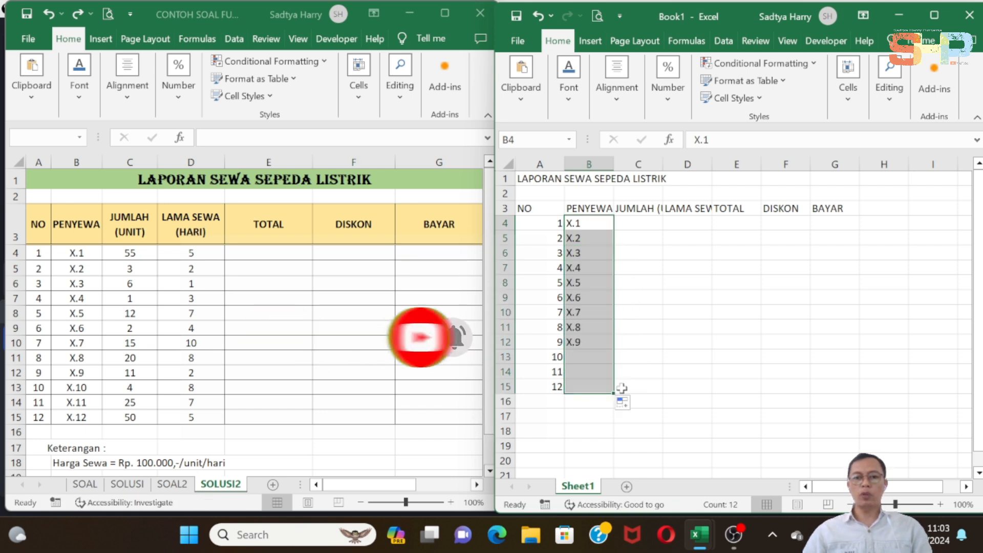
Enter the unit quantities 55, 3, 6, 1, 12, 2, 15, 20, 11, 4, 25 and 50 in cells C4 to C15.
{"action": "left_click", "coordinate": [651, 227]}
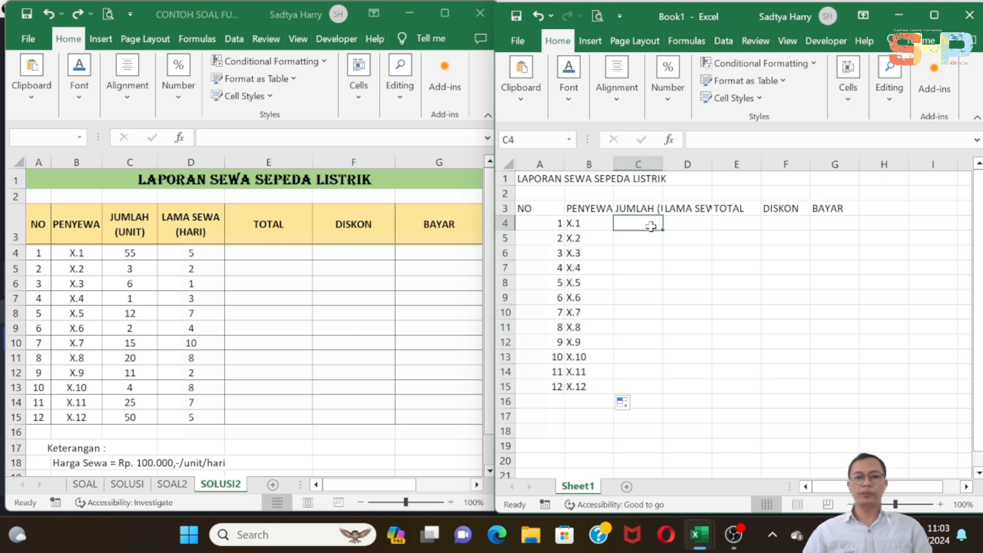
{"action": "type", "text": "55"}
{"action": "key", "text": "Return"}
{"action": "type", "text": "3"}
{"action": "key", "text": "Return"}
{"action": "type", "text": "6"}
{"action": "key", "text": "Return"}
{"action": "type", "text": "1 12 2 15 20 11 4 25"}
{"action": "key", "text": "Return"}
{"action": "type", "text": "50"}
{"action": "key", "text": "Return"}
Enter the rental days 5, 2, 1, 3, 7, 4, 10, 8, 2, 8, 7 and 5 in cells D4 to D15.
{"action": "left_click", "coordinate": [702, 221]}
{"action": "type", "text": "5 2 1 3 7 4 10 8 2 8 7 5"}
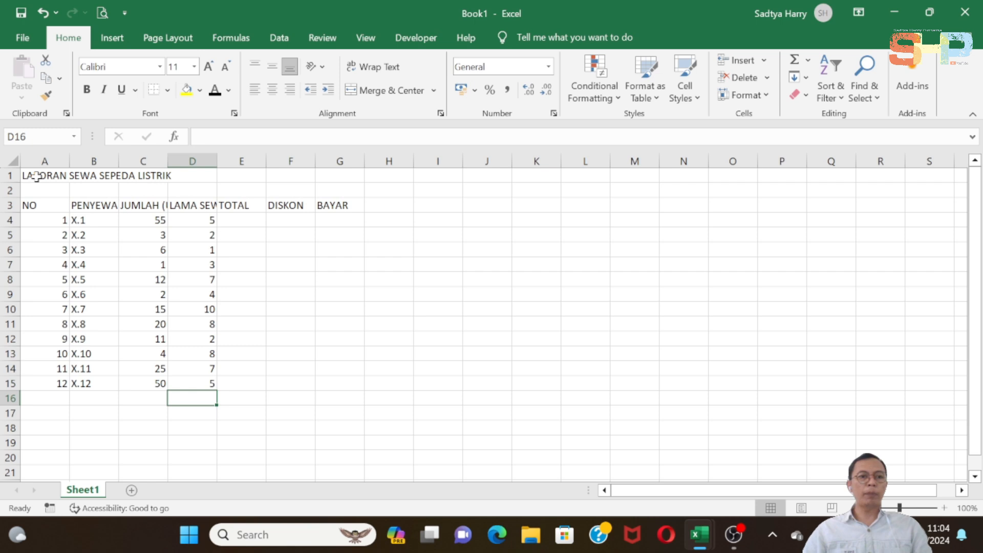
Merge and centre the title across A1:G1 and format it in 14-point Algerian with an orange fill.
{"action": "left_click_drag", "start_coordinate": [38, 175], "coordinate": [324, 174]}
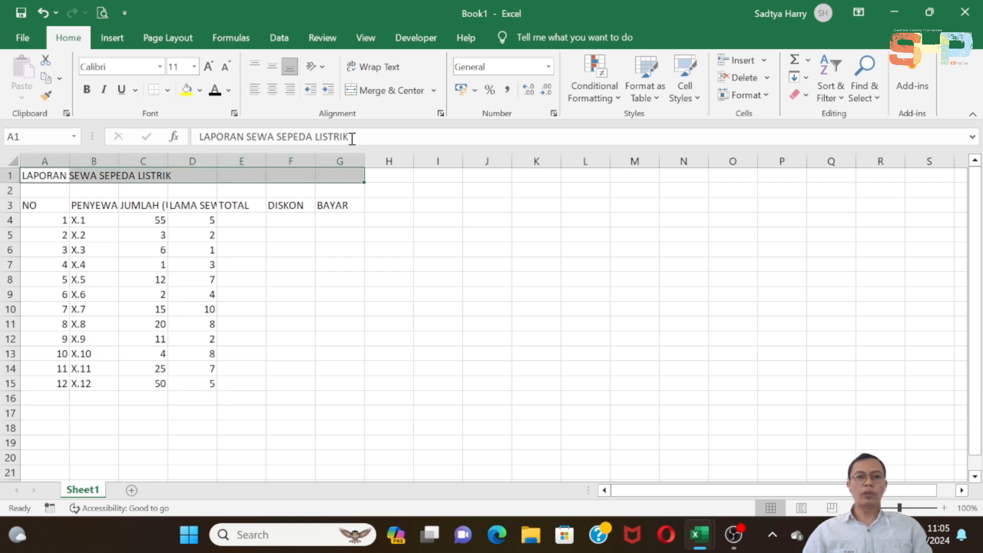
{"action": "left_click", "coordinate": [375, 97]}
{"action": "left_click", "coordinate": [161, 66]}
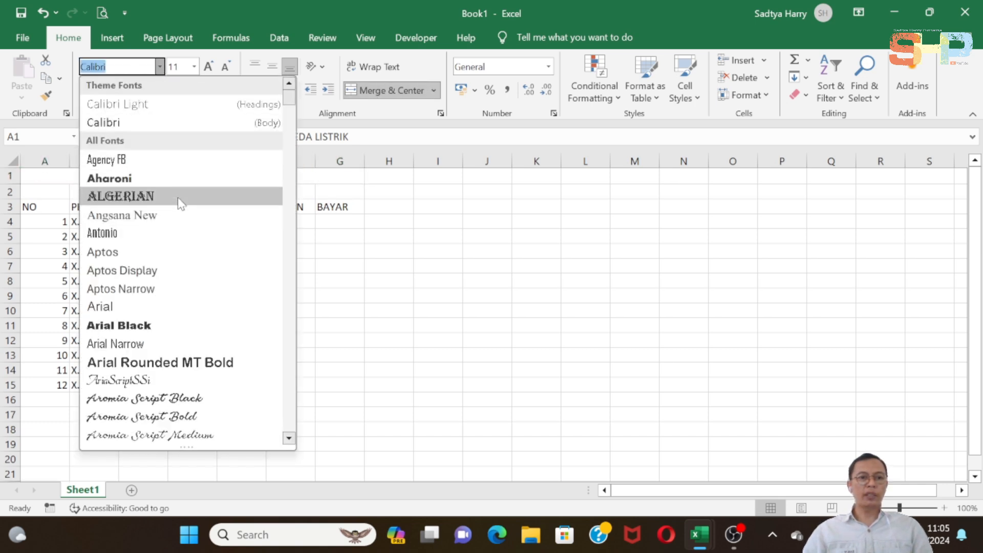
{"action": "left_click", "coordinate": [181, 196]}
{"action": "left_click", "coordinate": [193, 66]}
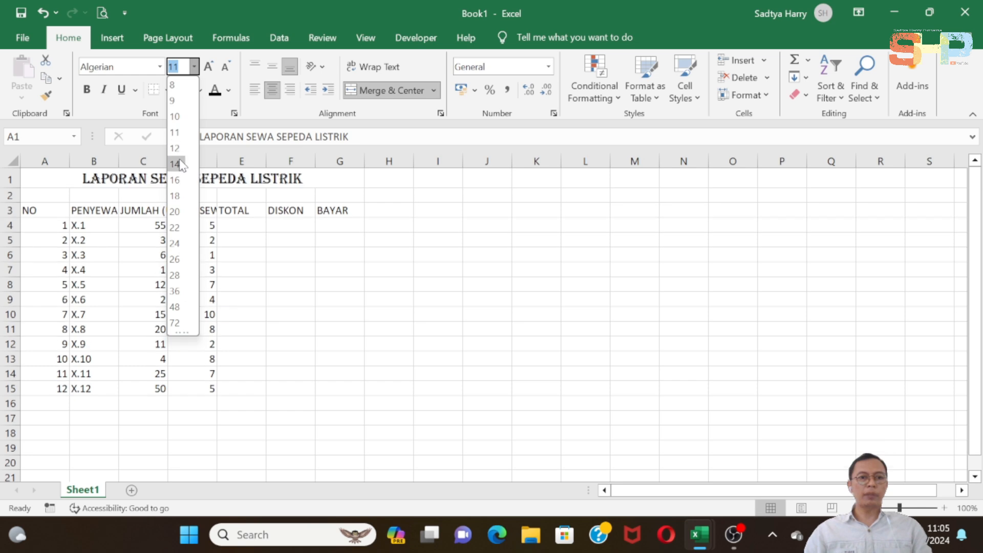
{"action": "left_click", "coordinate": [176, 164]}
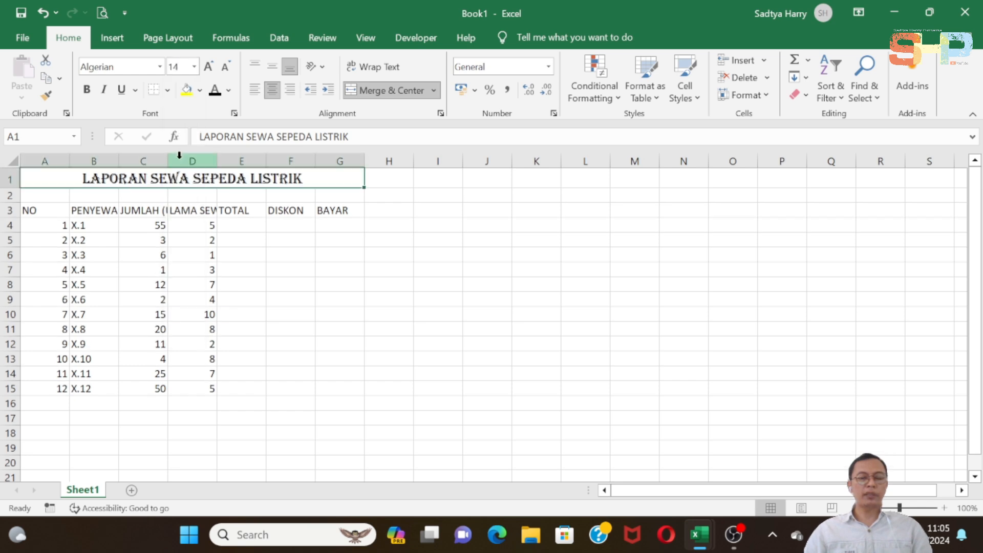
{"action": "left_click", "coordinate": [200, 91]}
{"action": "left_click", "coordinate": [215, 211]}
Wrap the text of the header cells A3:G3.
{"action": "left_click", "coordinate": [50, 210]}
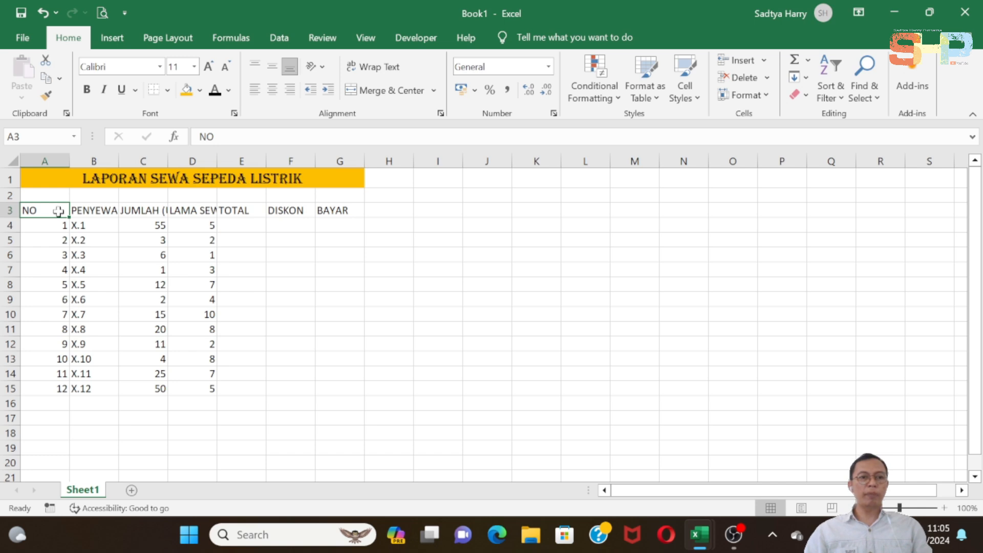
{"action": "left_click_drag", "start_coordinate": [58, 210], "coordinate": [323, 210]}
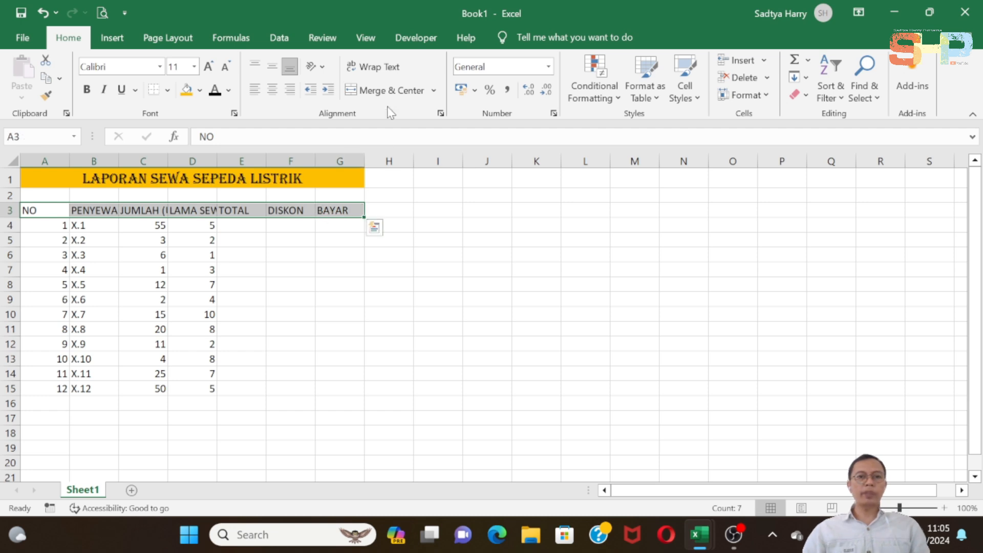
{"action": "left_click", "coordinate": [374, 67]}
{"action": "left_click", "coordinate": [143, 269]}
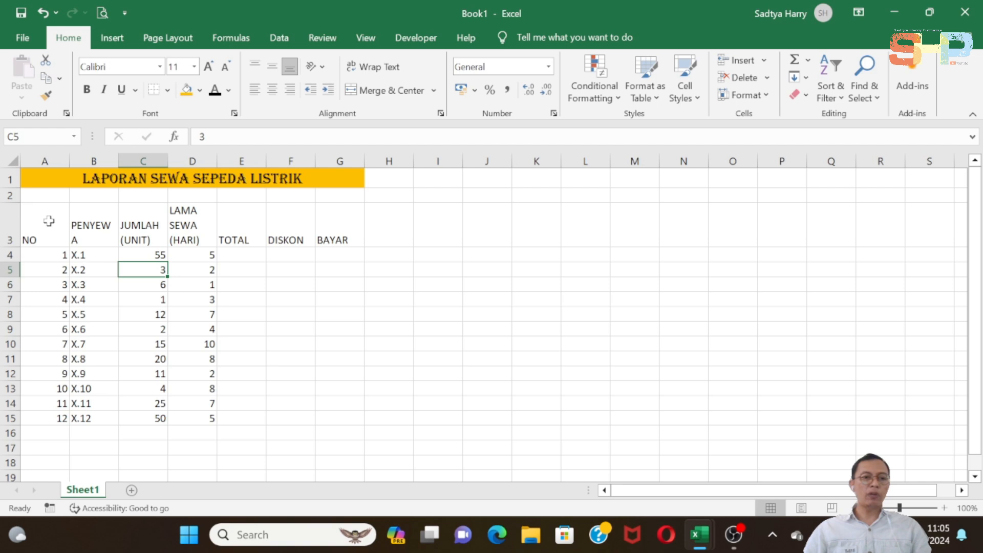
Autofit column A and widen columns B and D so PENYEWA and LAMA SEWA each fit on one line.
{"action": "double_click", "coordinate": [68, 162]}
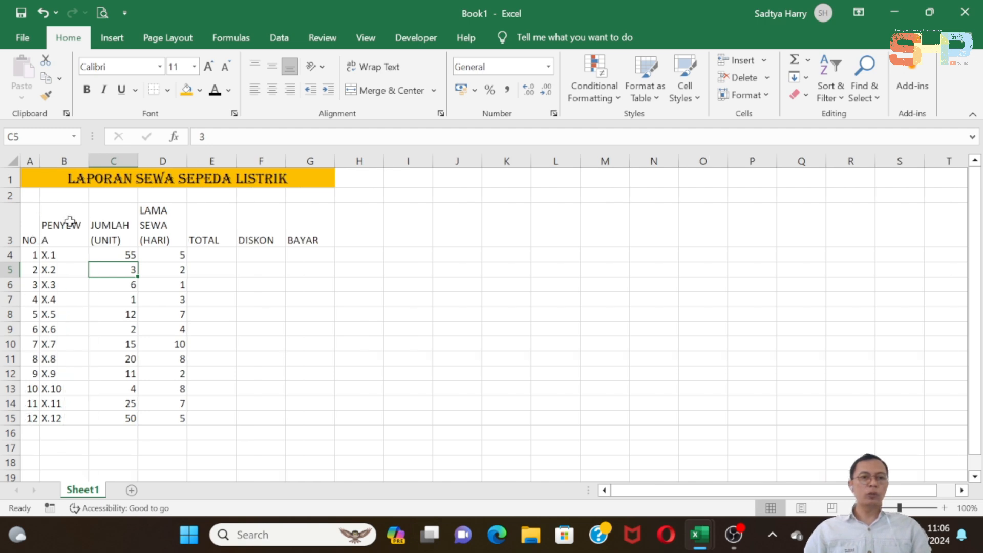
{"action": "left_click_drag", "start_coordinate": [88, 161], "coordinate": [102, 160]}
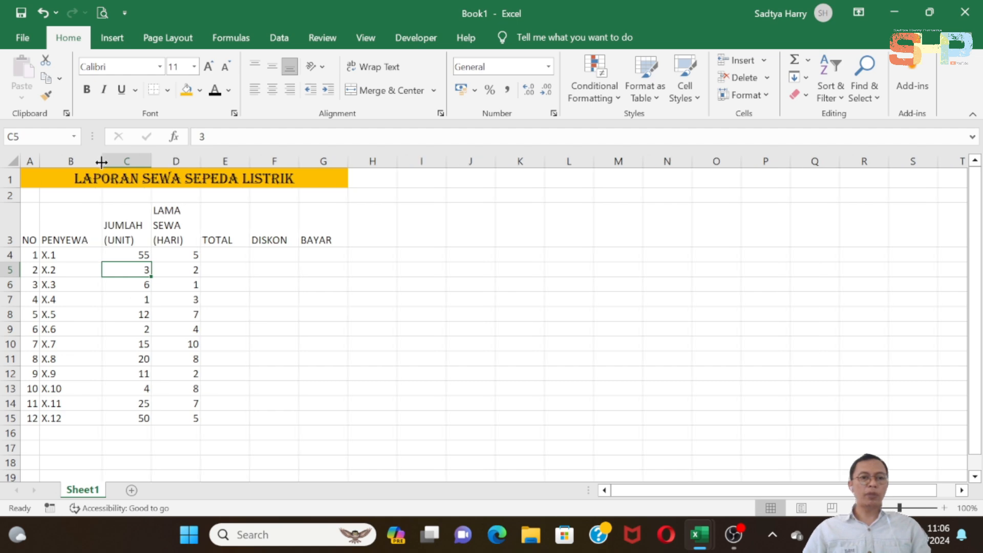
{"action": "left_click_drag", "start_coordinate": [201, 160], "coordinate": [218, 159]}
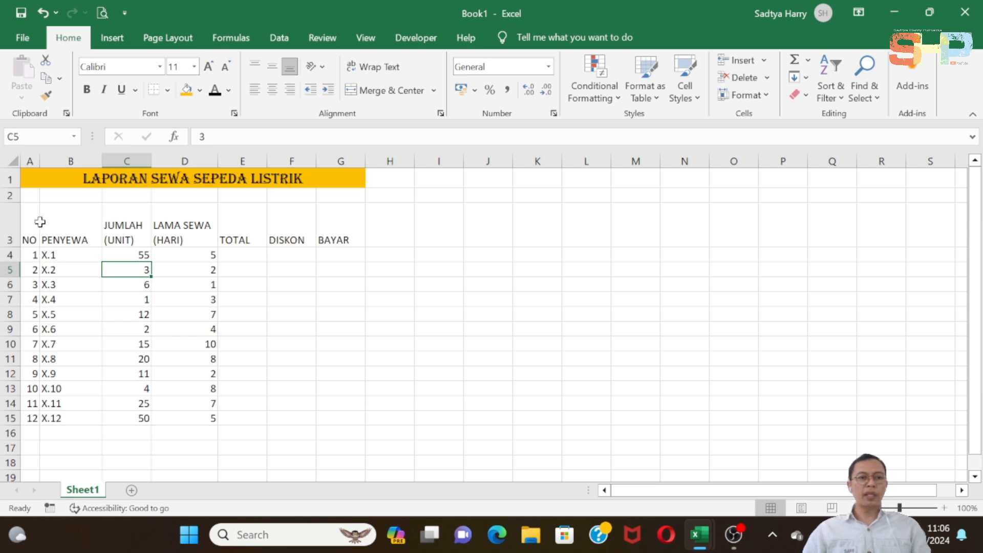
Centre the header cells A3:G3 horizontally and vertically.
{"action": "left_click_drag", "start_coordinate": [35, 218], "coordinate": [333, 233]}
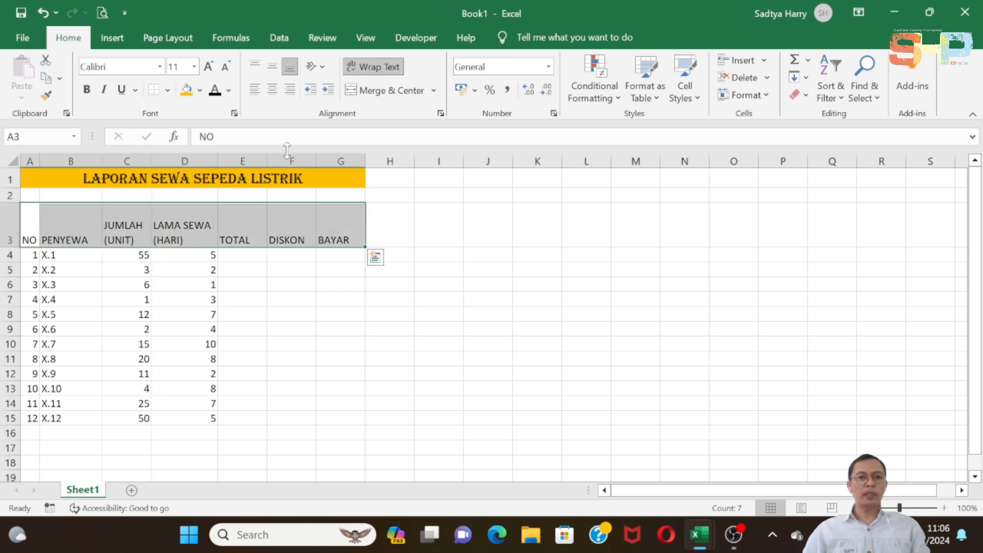
{"action": "left_click", "coordinate": [272, 92]}
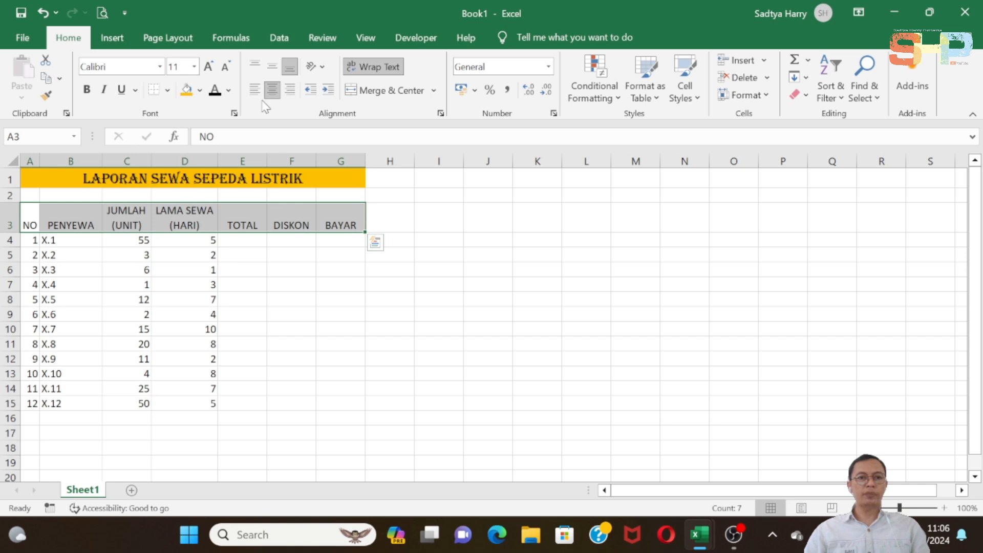
{"action": "left_click", "coordinate": [272, 67]}
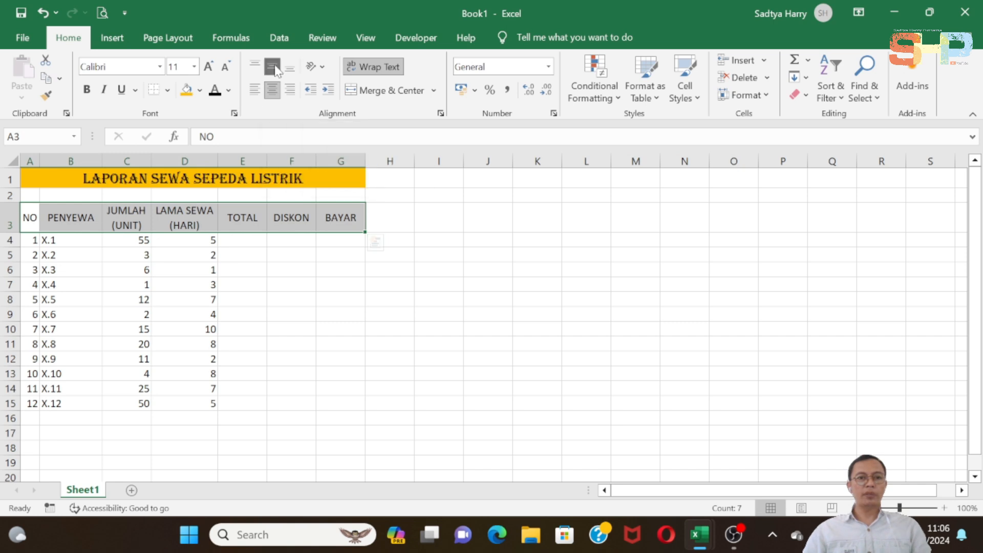
Format the header row A3:G3 in bold Aptos Display with a yellow fill.
{"action": "left_click", "coordinate": [86, 89]}
{"action": "left_click", "coordinate": [161, 67]}
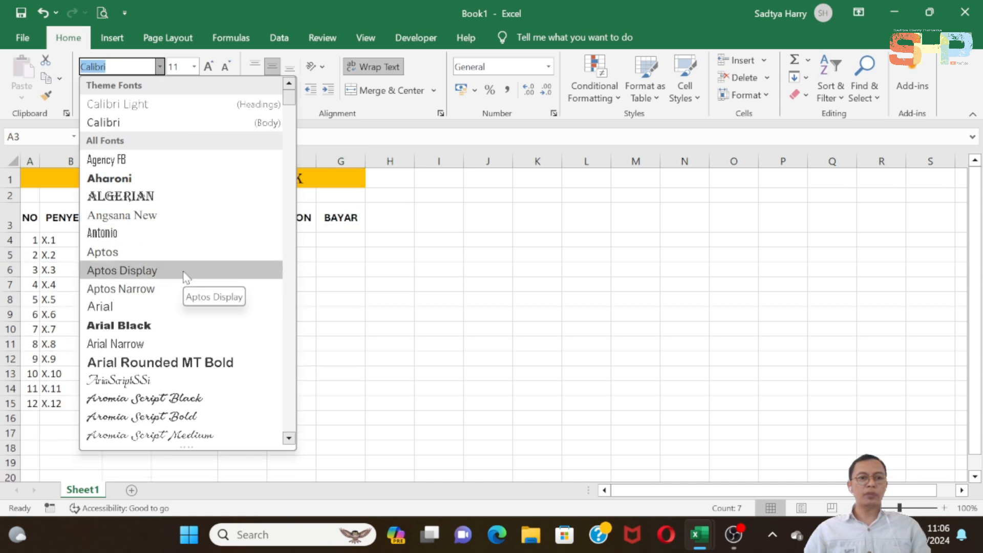
{"action": "left_click", "coordinate": [183, 270]}
{"action": "left_click", "coordinate": [199, 90]}
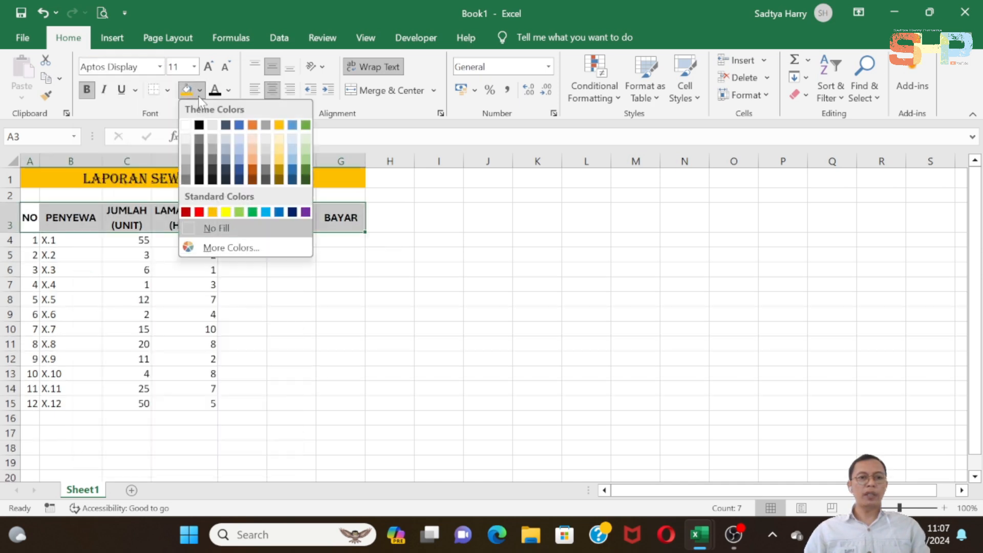
{"action": "left_click", "coordinate": [226, 211]}
Apply all borders to the table range A3:G15.
{"action": "left_click_drag", "start_coordinate": [31, 215], "coordinate": [346, 399]}
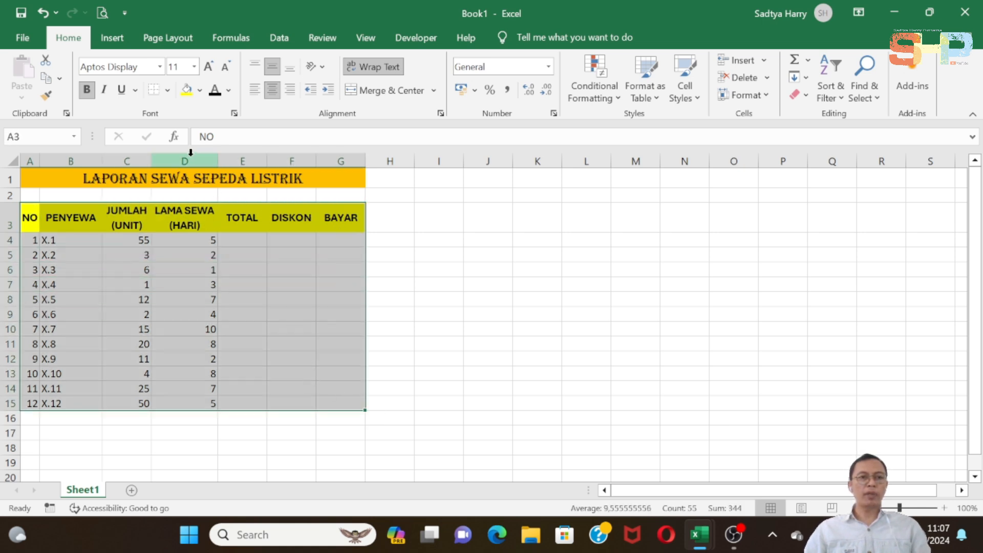
{"action": "left_click", "coordinate": [167, 92]}
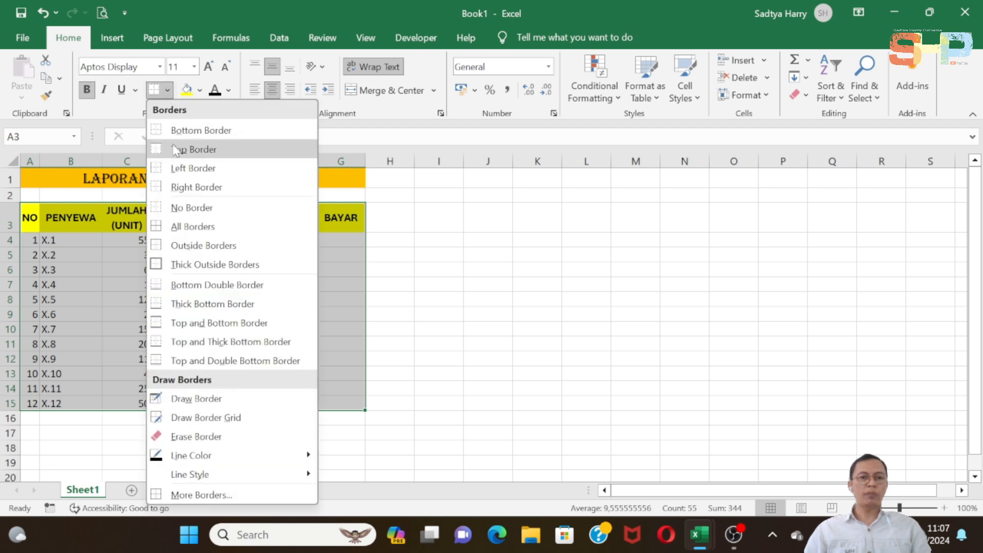
{"action": "left_click", "coordinate": [190, 227]}
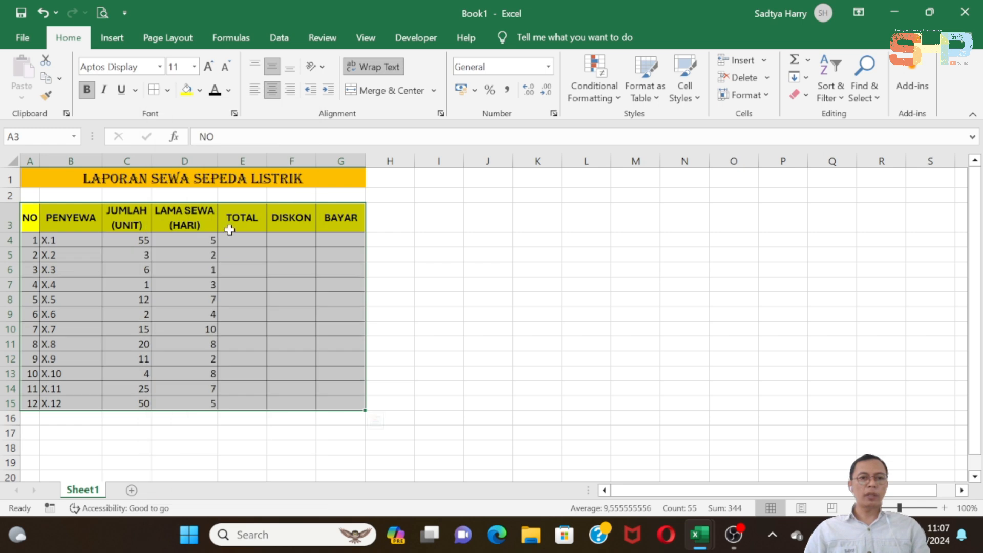
{"action": "left_click", "coordinate": [435, 239]}
Add a bottom double border to the header row A3:G3.
{"action": "left_click_drag", "start_coordinate": [28, 217], "coordinate": [326, 216]}
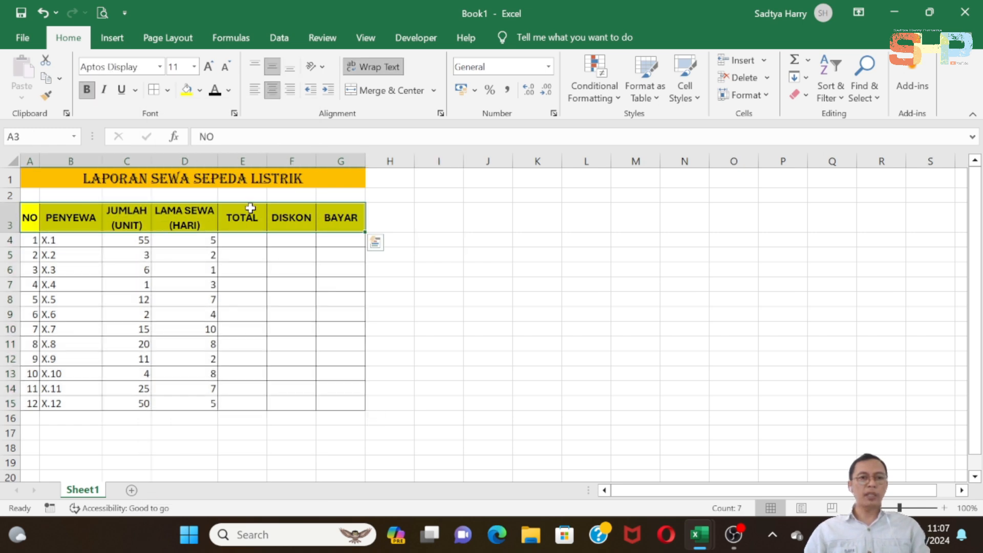
{"action": "left_click", "coordinate": [168, 94]}
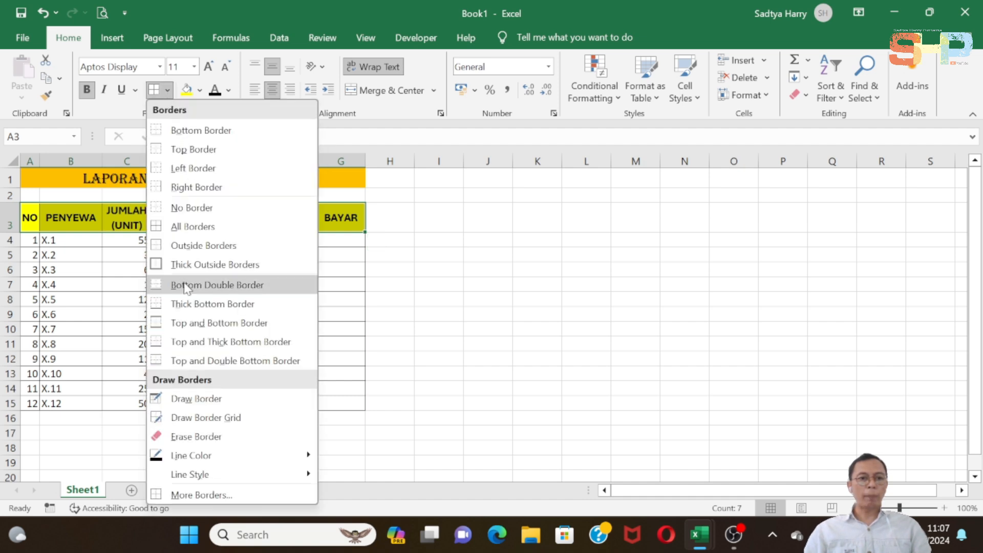
{"action": "left_click", "coordinate": [217, 285]}
{"action": "left_click", "coordinate": [439, 286]}
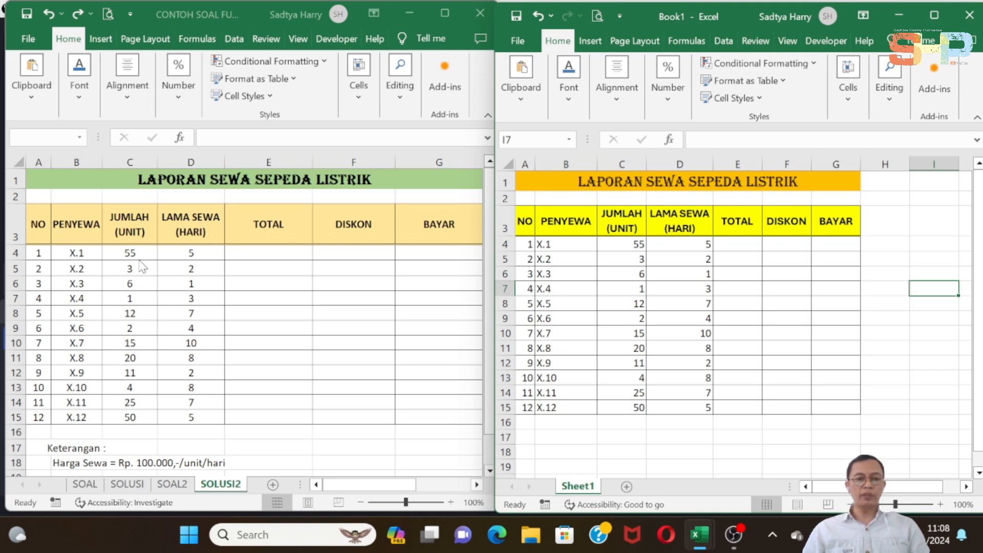
Centre the data cells A4:D15 horizontally.
{"action": "left_click_drag", "start_coordinate": [530, 243], "coordinate": [684, 245]}
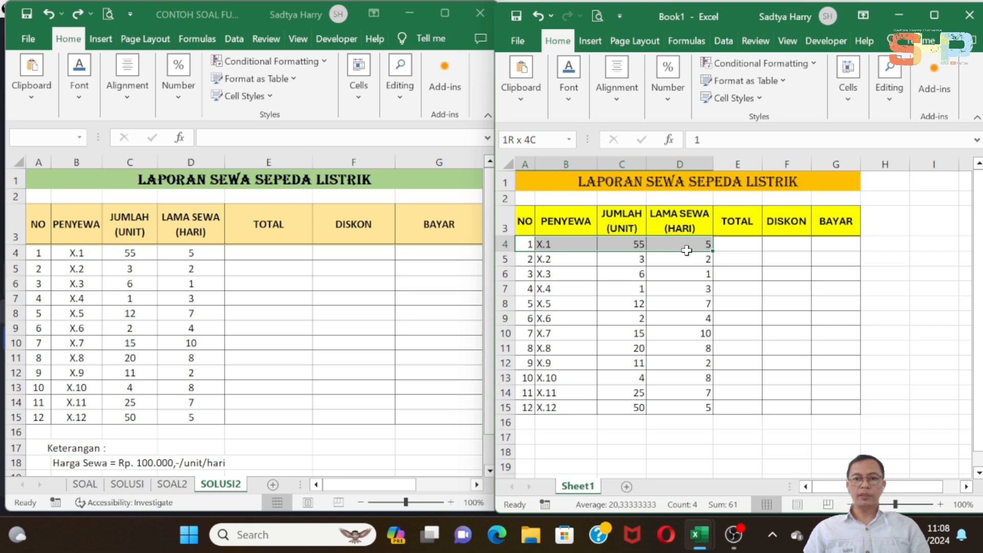
{"action": "key", "text": "ctrl+shift+Down"}
{"action": "left_click", "coordinate": [618, 109]}
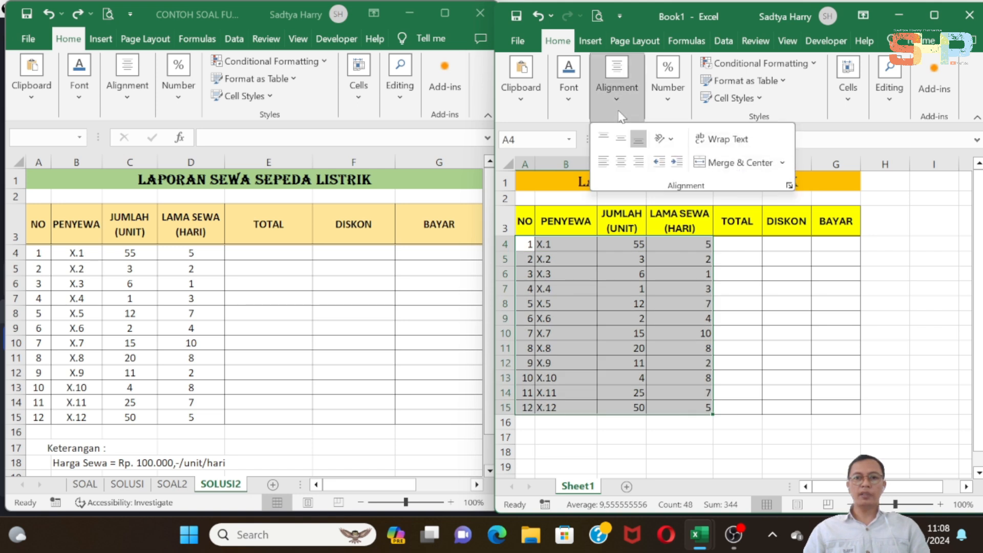
{"action": "left_click", "coordinate": [621, 162]}
{"action": "left_click", "coordinate": [885, 363]}
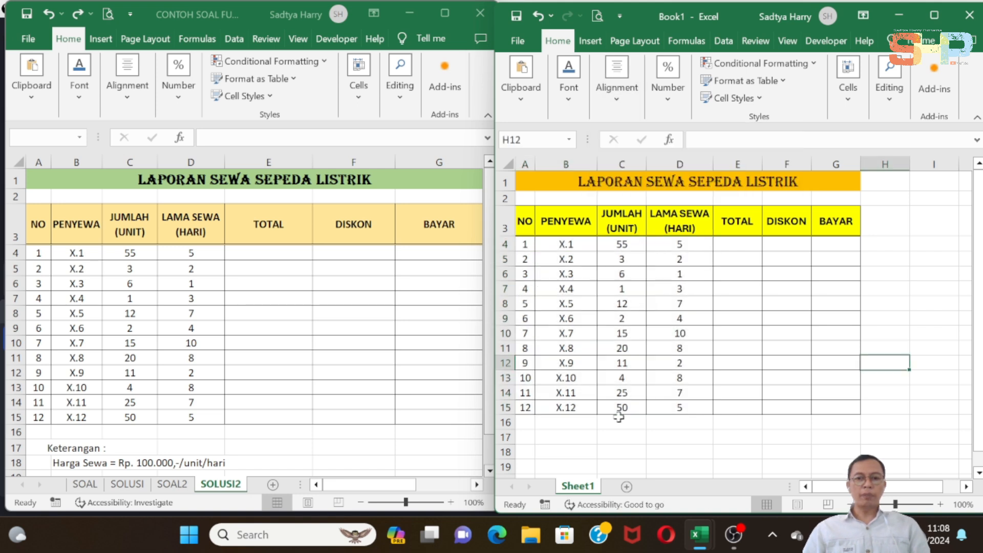
Enter the note "Keterangan :" in B17 and "Harga Sewa = Rp.100.000,-/unit/hari" in B18 below the table.
{"action": "left_click_drag", "start_coordinate": [489, 408], "coordinate": [493, 423]}
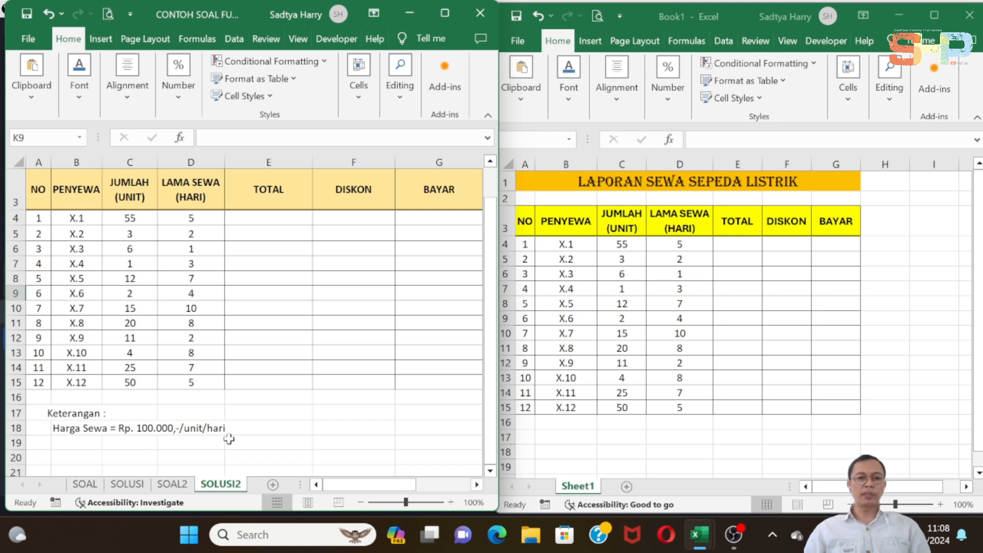
{"action": "left_click", "coordinate": [566, 436]}
{"action": "type", "text": "Keterangan :"}
{"action": "key", "text": "Return"}
{"action": "type", "text": "Harga Sewa = Rp."}
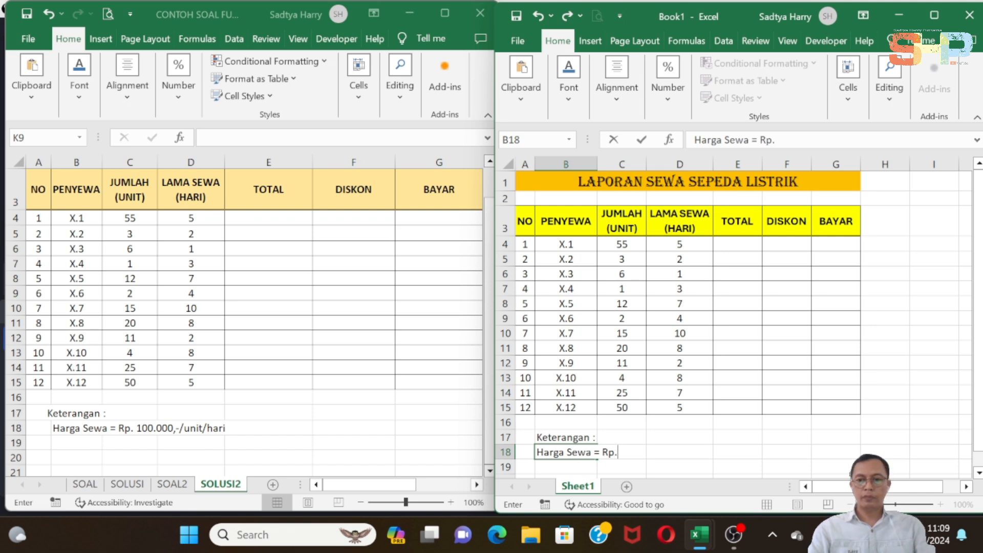
{"action": "type", "text": "100.000,-/unit/hari"}
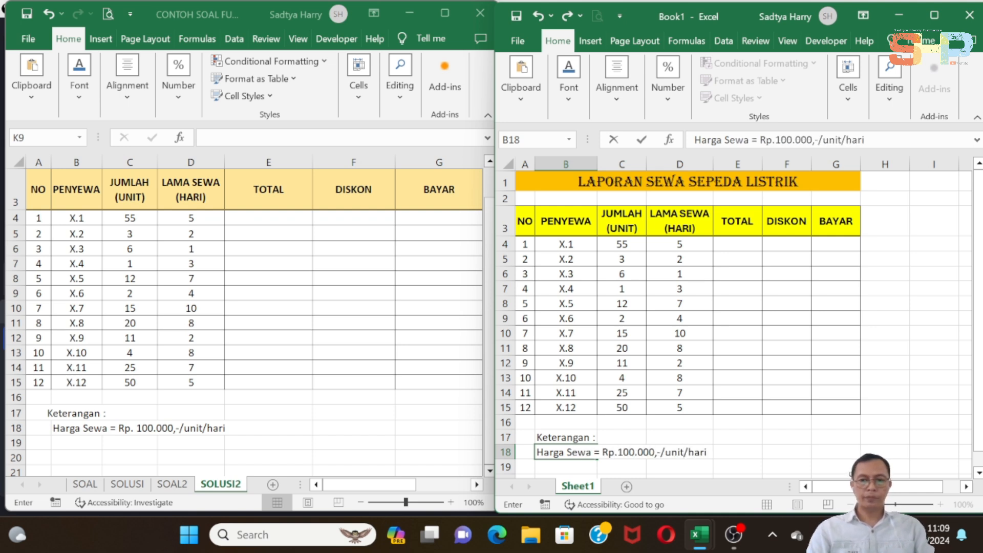
{"action": "left_click", "coordinate": [934, 362]}
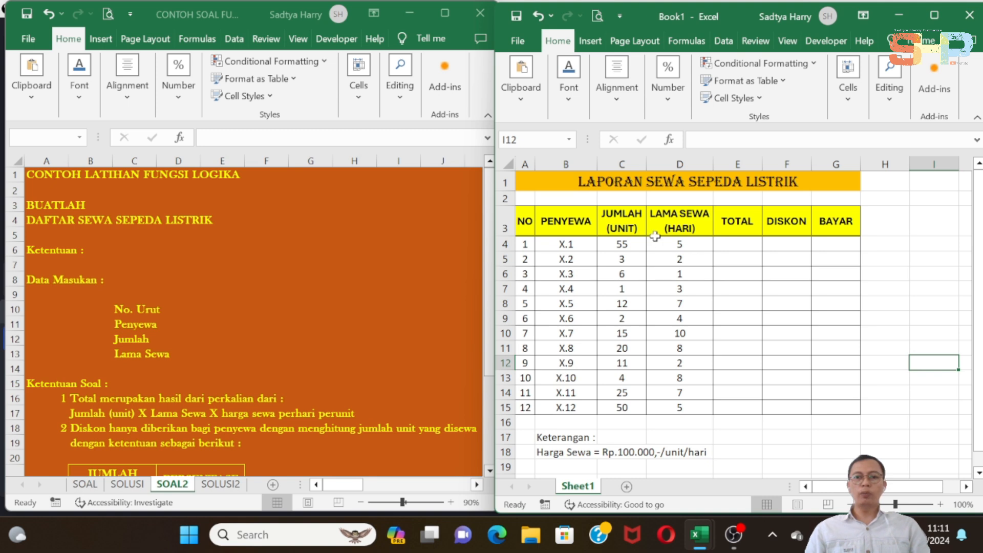
{"action": "left_click_drag", "start_coordinate": [634, 225], "coordinate": [626, 406]}
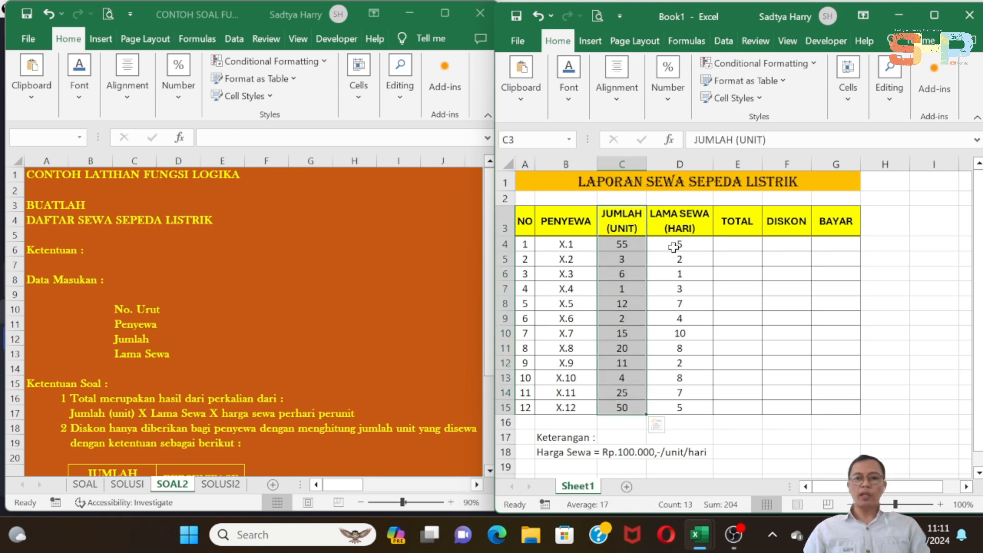
{"action": "left_click_drag", "start_coordinate": [681, 226], "coordinate": [680, 402]}
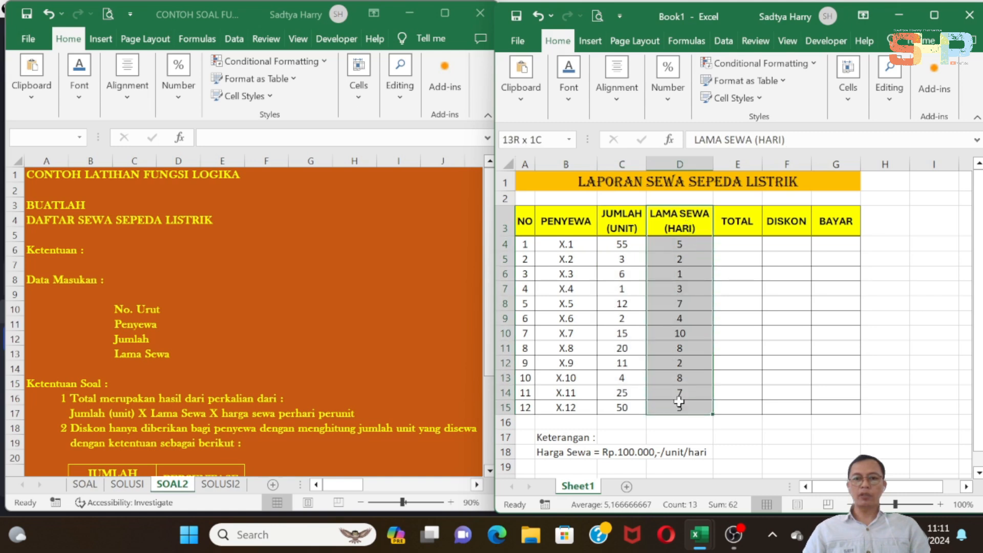
Calculate the TOTAL in E4 with =C4*D4*100000 and fill the formula down to E15.
{"action": "key", "text": "Down"}
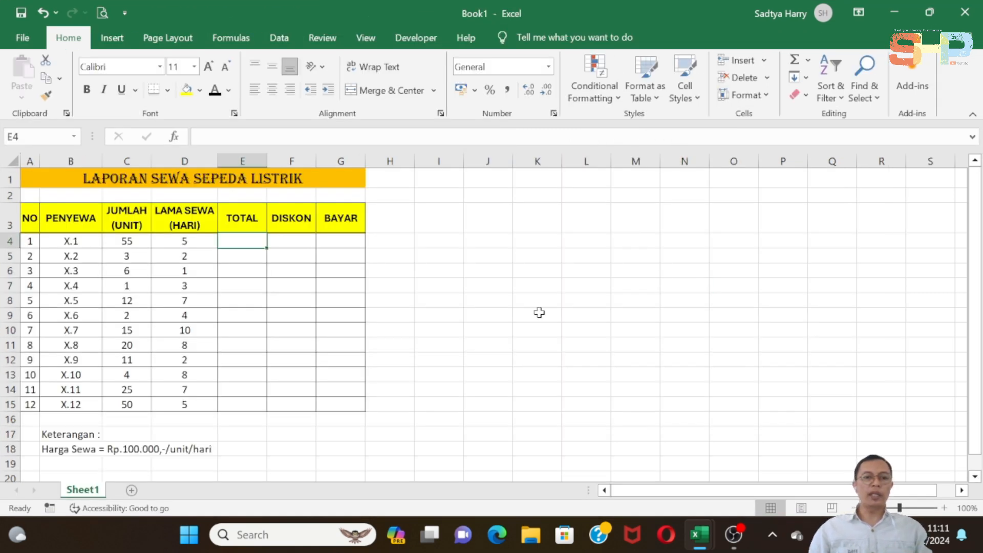
{"action": "type", "text": "="}
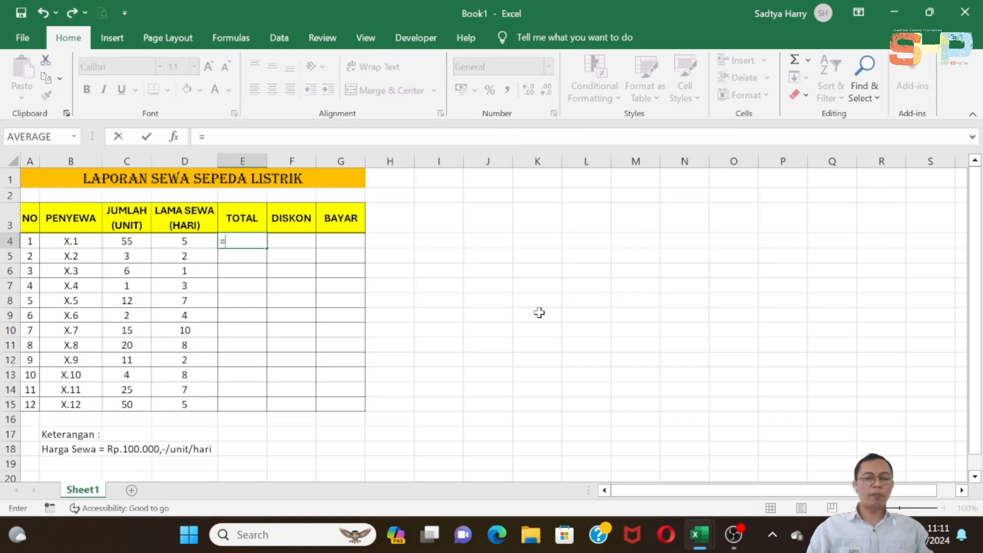
{"action": "left_click", "coordinate": [141, 242]}
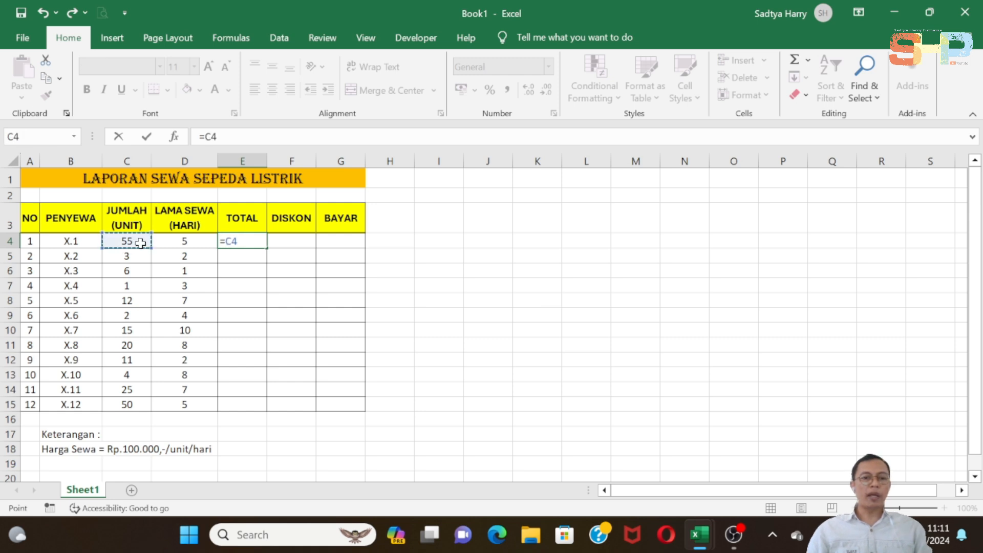
{"action": "type", "text": "*"}
{"action": "left_click", "coordinate": [193, 242]}
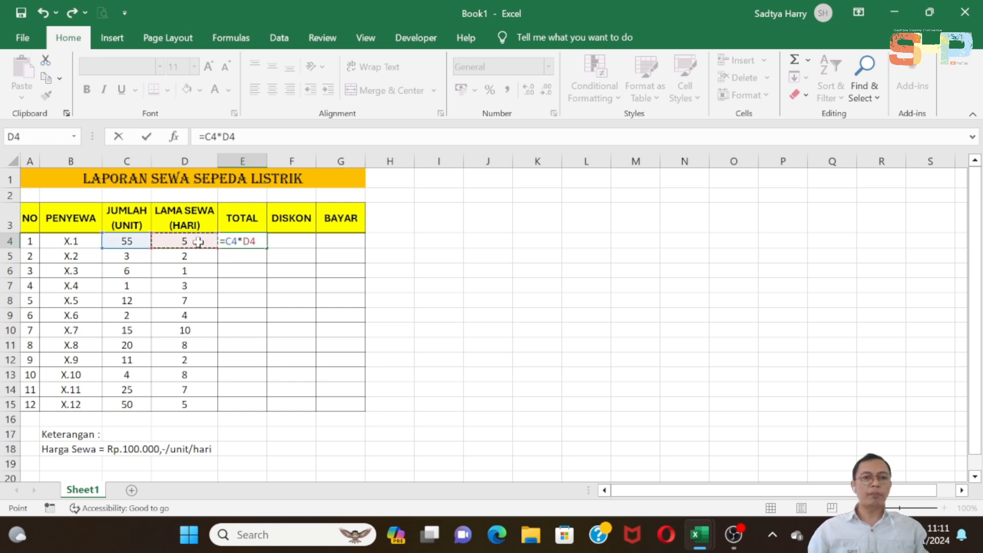
{"action": "type", "text": "*"}
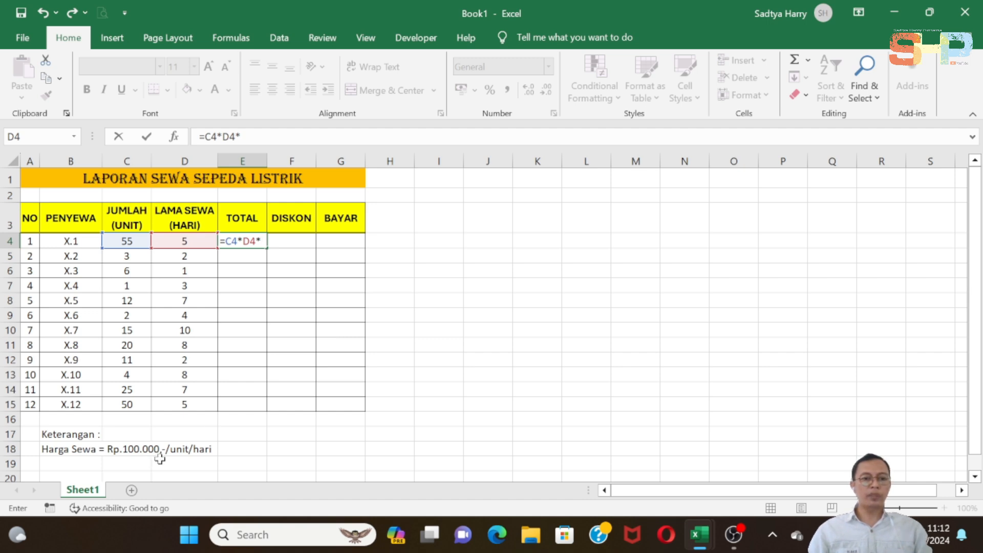
{"action": "type", "text": "100000"}
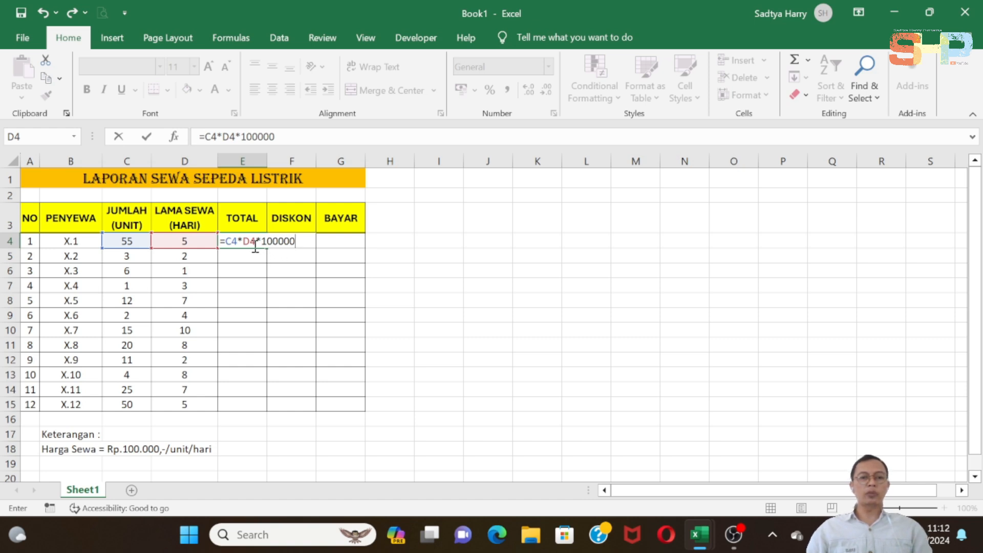
{"action": "key", "text": "ctrl+Return"}
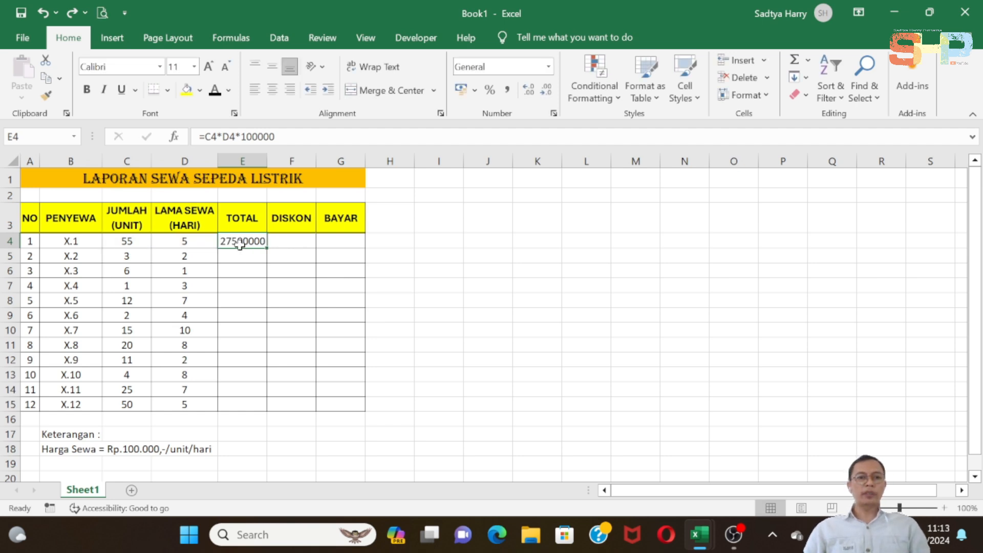
{"action": "left_click_drag", "start_coordinate": [267, 248], "coordinate": [267, 405]}
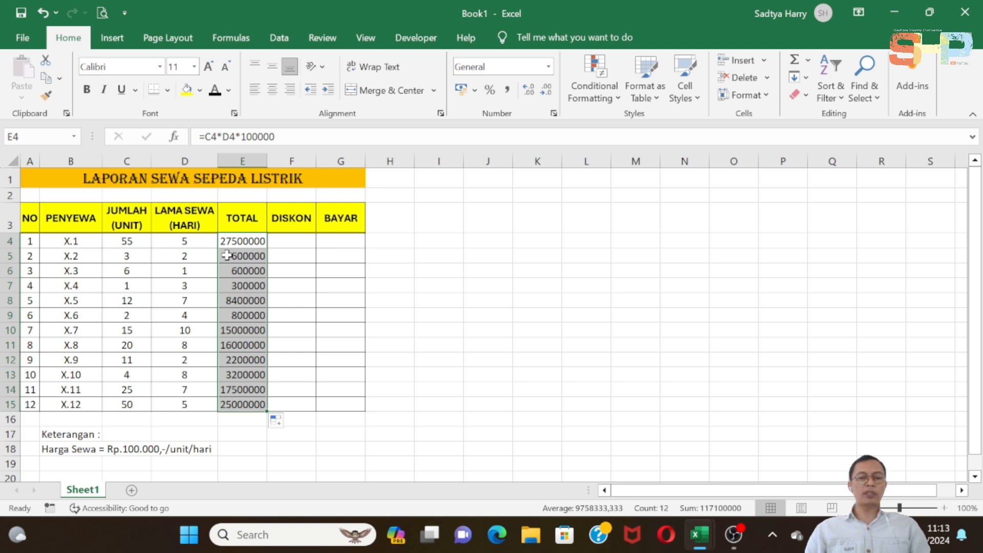
Format the TOTAL in E4 as Currency with the Rp symbol and 0 decimal places.
{"action": "left_click", "coordinate": [246, 243]}
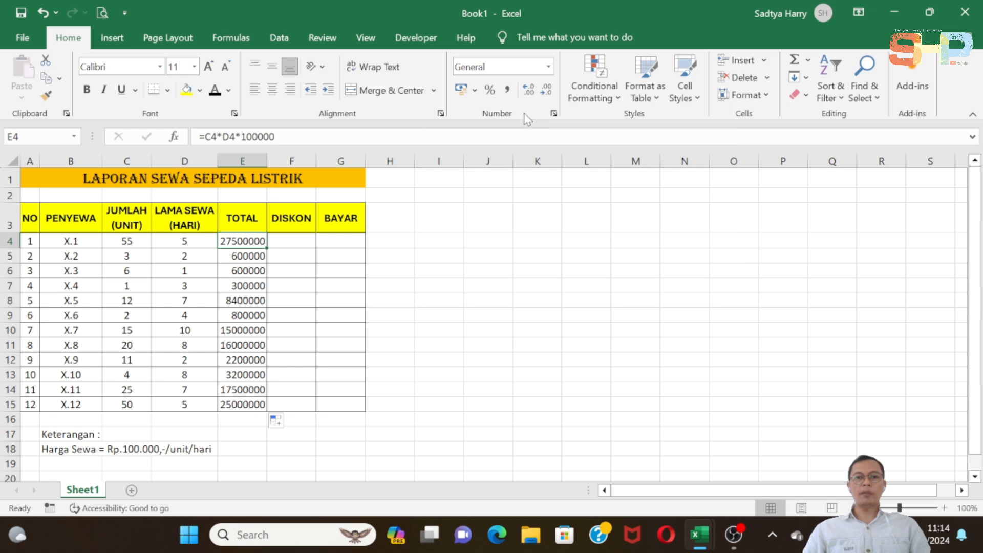
{"action": "left_click", "coordinate": [554, 114]}
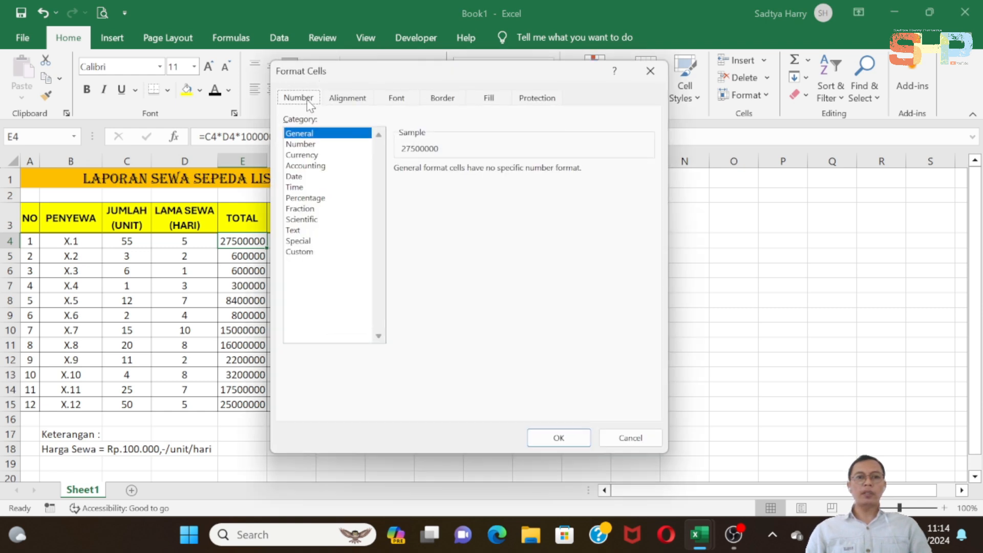
{"action": "left_click", "coordinate": [303, 145]}
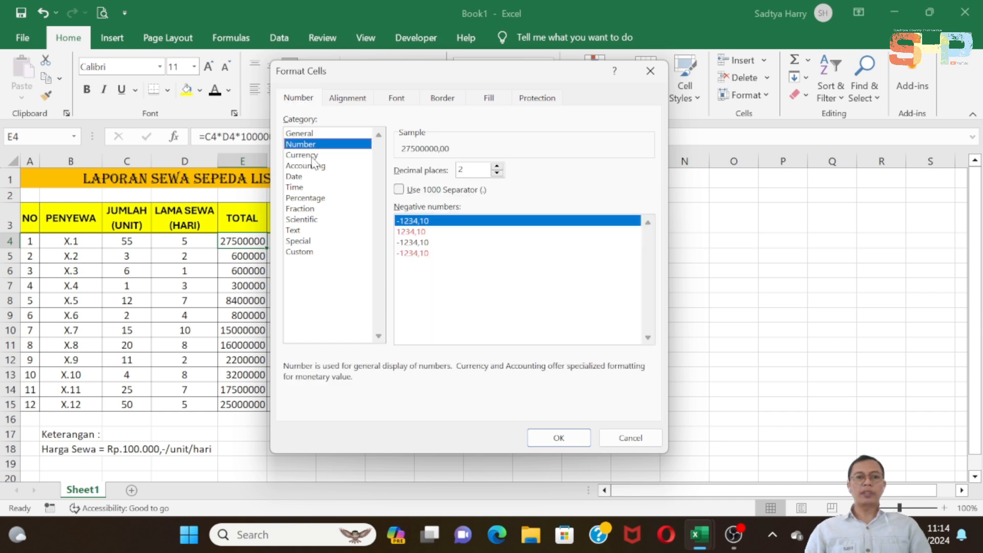
{"action": "left_click", "coordinate": [307, 156]}
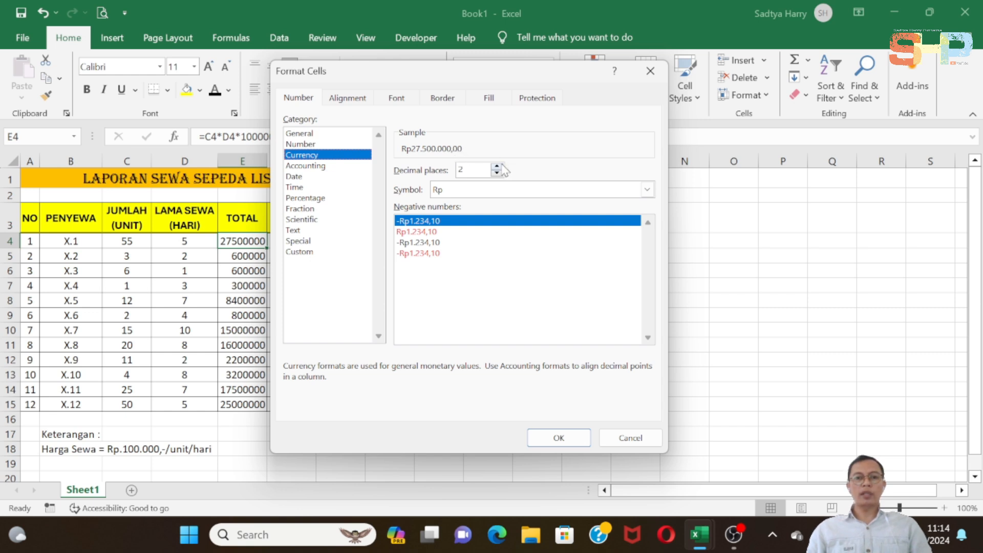
{"action": "left_click", "coordinate": [496, 173]}
{"action": "left_click", "coordinate": [497, 172]}
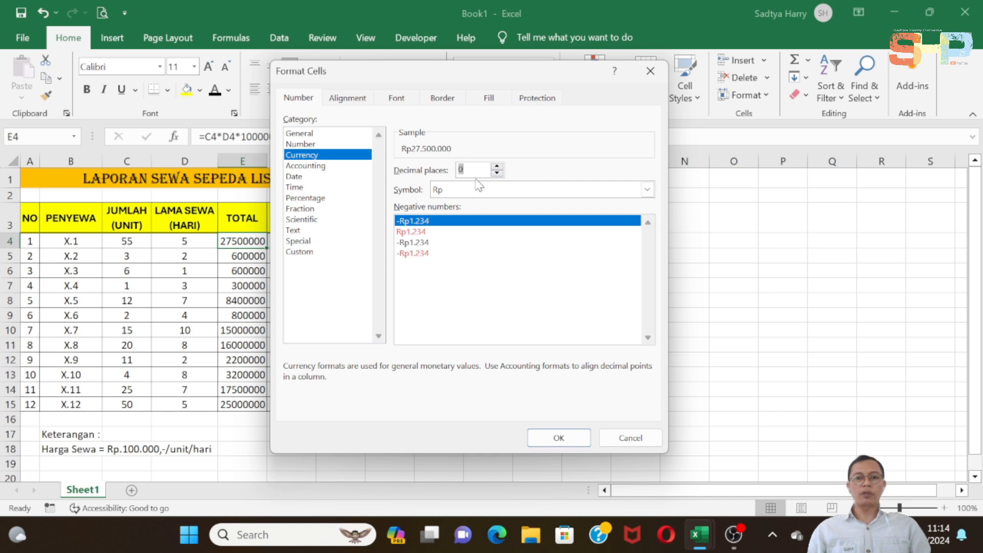
{"action": "left_click", "coordinate": [563, 439]}
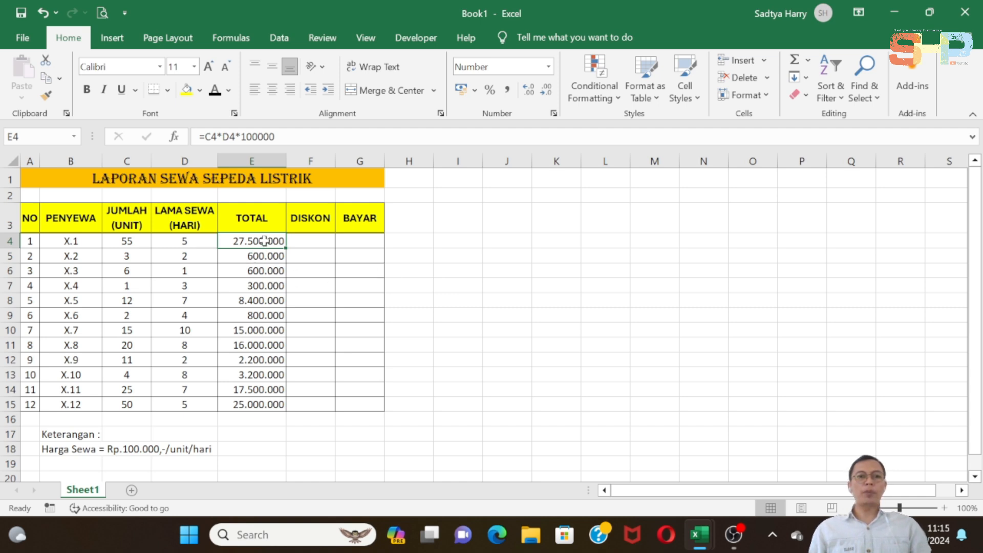
Format the TOTAL cells E4:E15 as Currency with the Rp symbol and 0 decimal places.
{"action": "left_click_drag", "start_coordinate": [265, 241], "coordinate": [260, 402]}
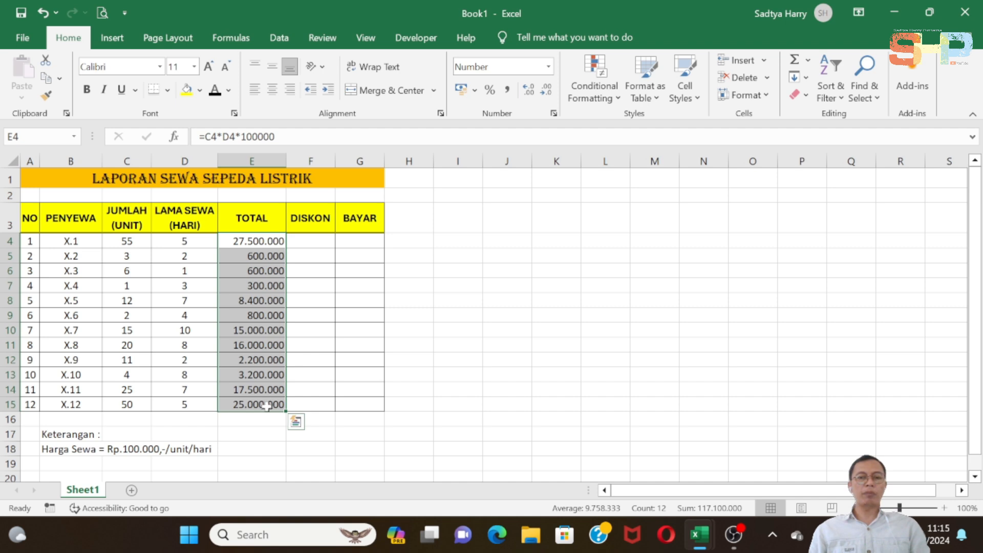
{"action": "left_click", "coordinate": [554, 113]}
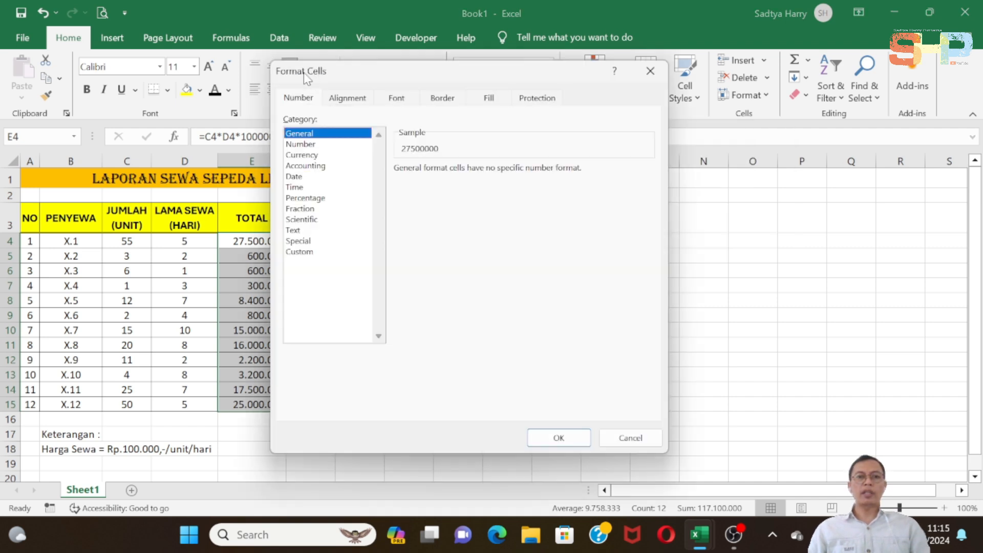
{"action": "left_click", "coordinate": [312, 156]}
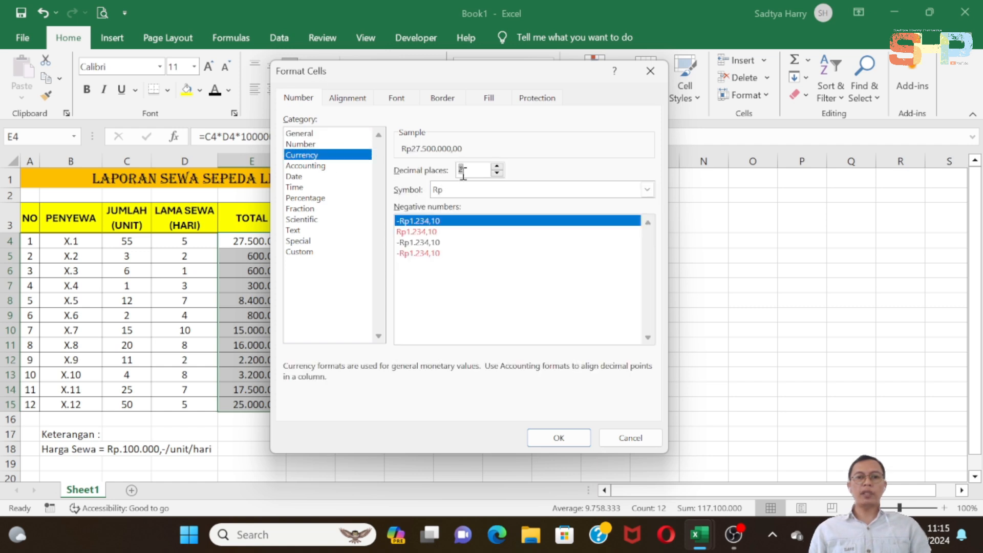
{"action": "double_click", "coordinate": [496, 173]}
{"action": "left_click", "coordinate": [573, 441]}
{"action": "left_click", "coordinate": [507, 300]}
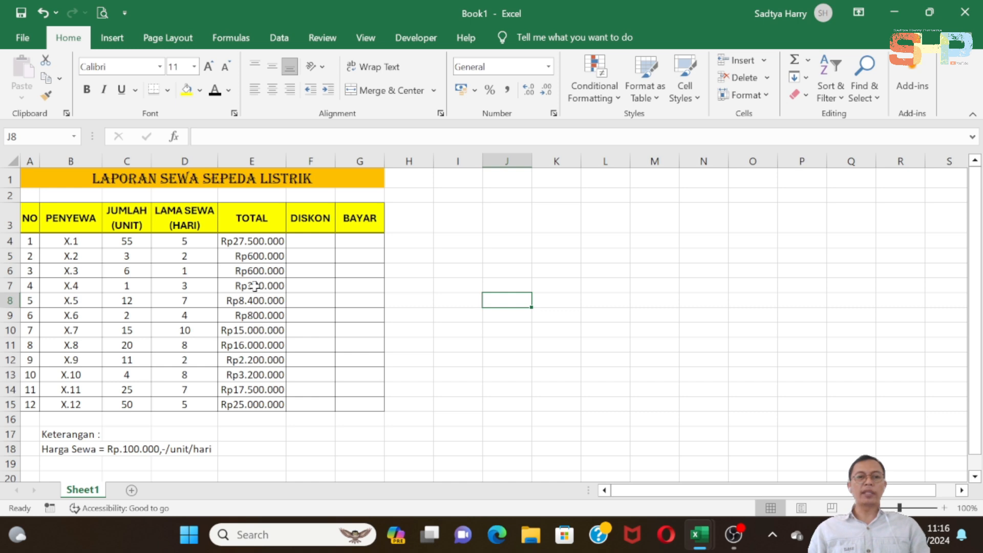
Examine the symbol choices offered for the Currency number format.
{"action": "left_click", "coordinate": [554, 114]}
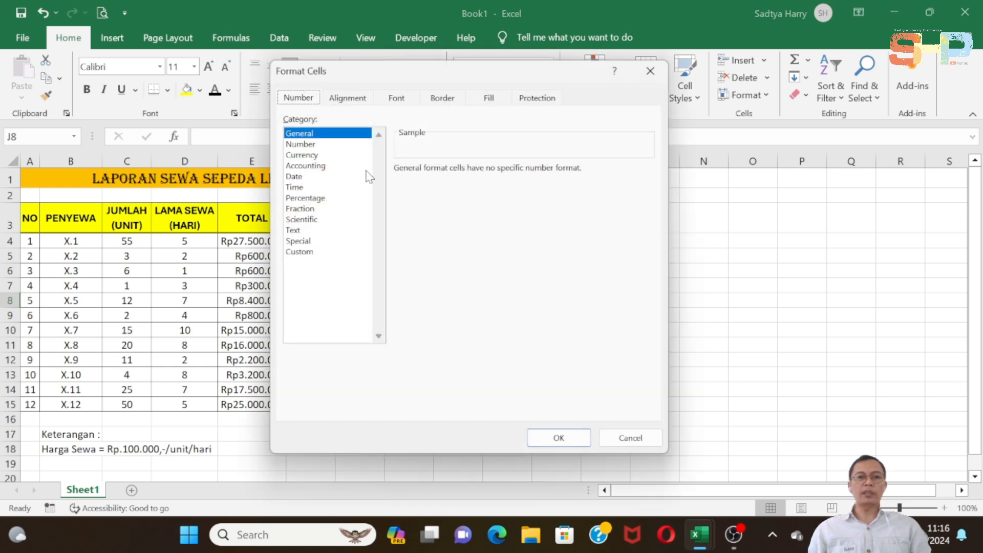
{"action": "left_click", "coordinate": [322, 155]}
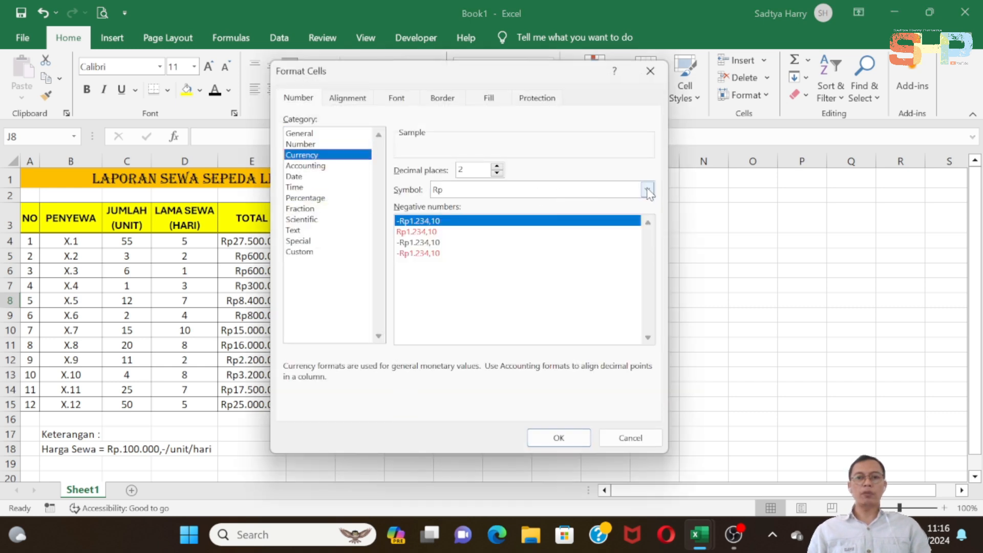
{"action": "left_click", "coordinate": [648, 190]}
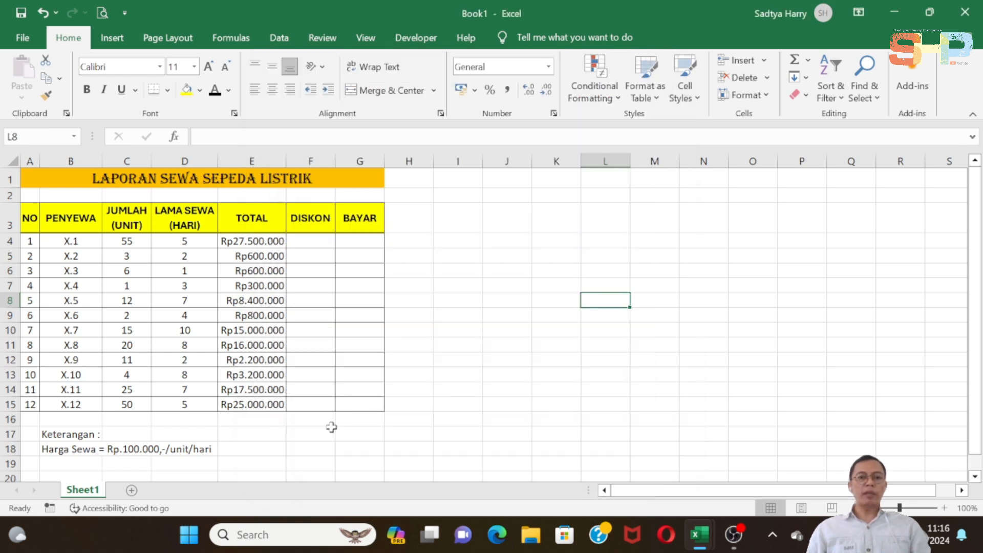
{"action": "left_click", "coordinate": [259, 243]}
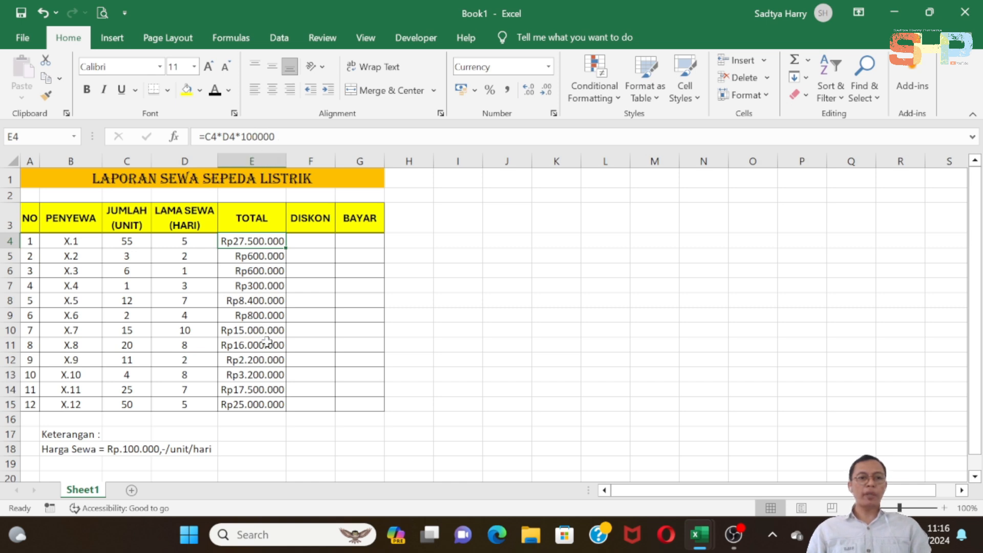
{"action": "left_click", "coordinate": [262, 407]}
{"action": "left_click", "coordinate": [269, 242]}
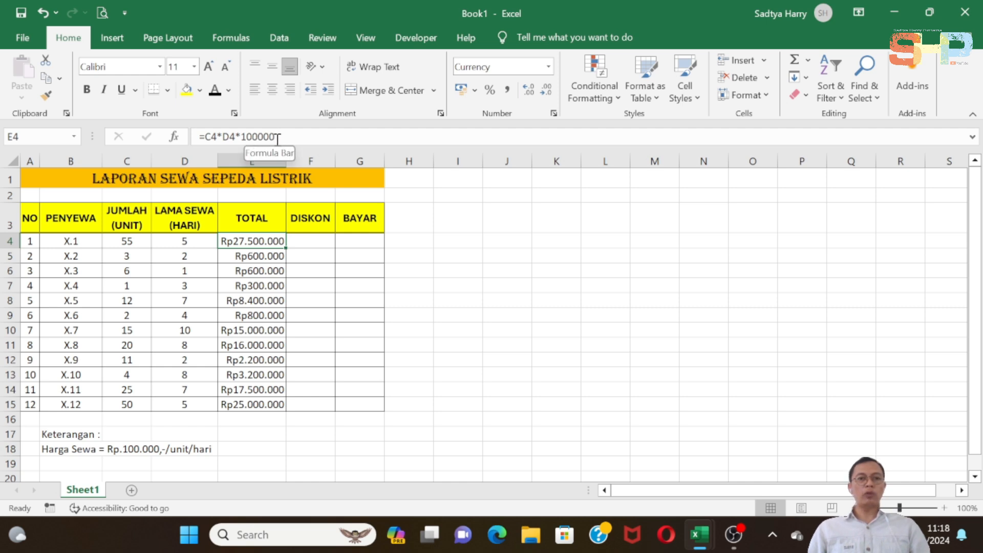
Enter the rental price as the text Rp.100.000,- in cell B2 above the PENYEWA header.
{"action": "left_click", "coordinate": [440, 300]}
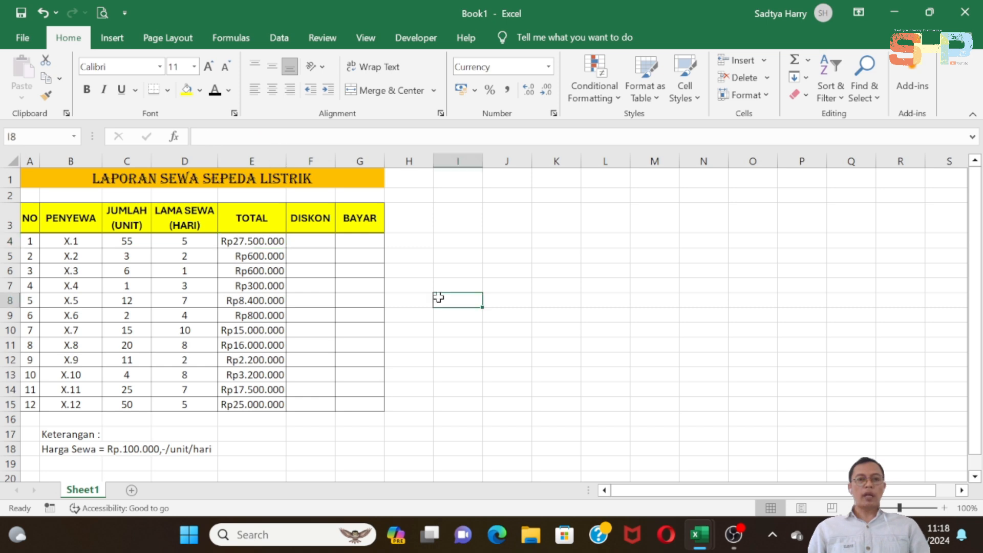
{"action": "left_click", "coordinate": [262, 238]}
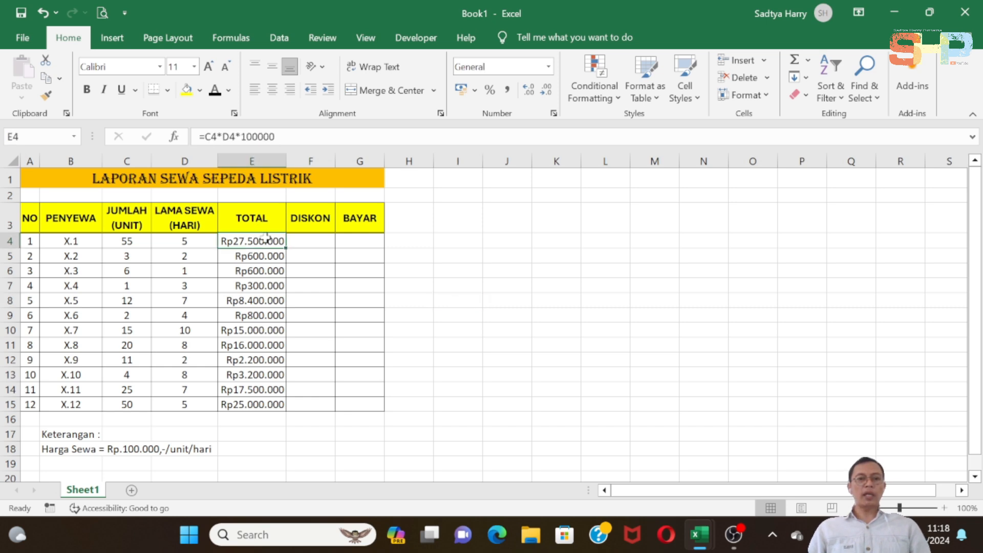
{"action": "left_click", "coordinate": [79, 195]}
{"action": "type", "text": "R"}
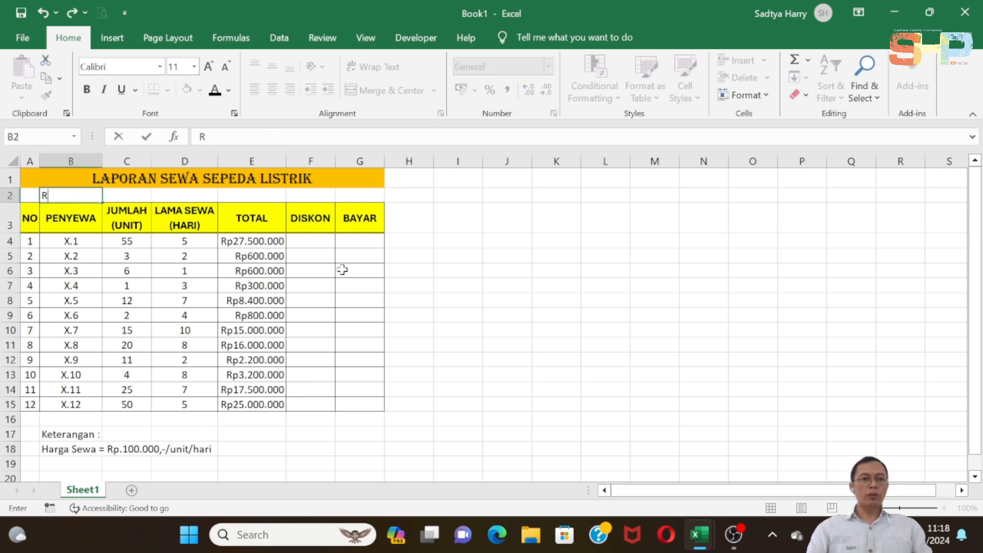
{"action": "type", "text": "p.100.000,-"}
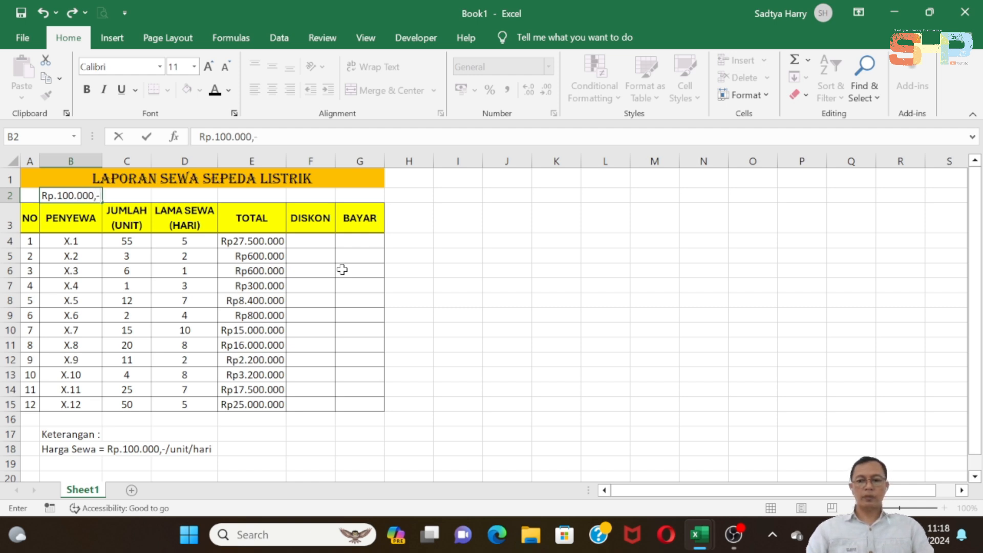
{"action": "key", "text": "Return"}
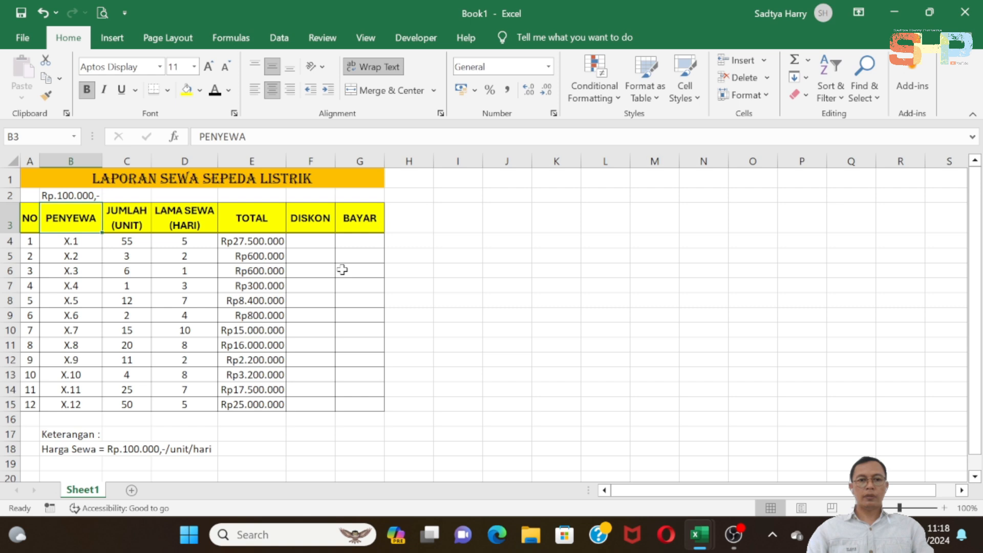
Change the TOTAL formula in E4 to =C4*D4*B2 so it takes the rental price from its cell.
{"action": "left_click", "coordinate": [266, 244]}
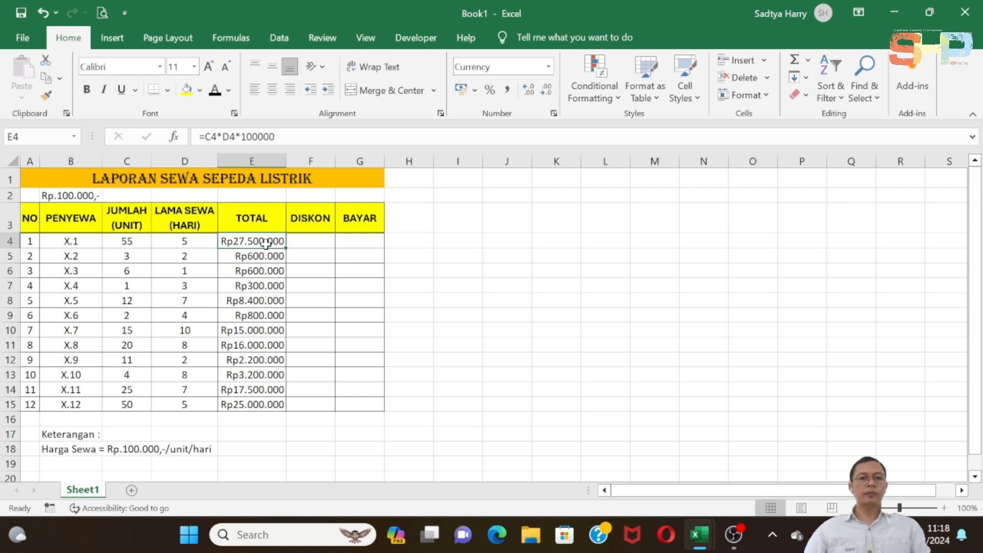
{"action": "left_click", "coordinate": [287, 135]}
{"action": "key", "text": "BackSpace"}
{"action": "key", "text": "BackSpace"}
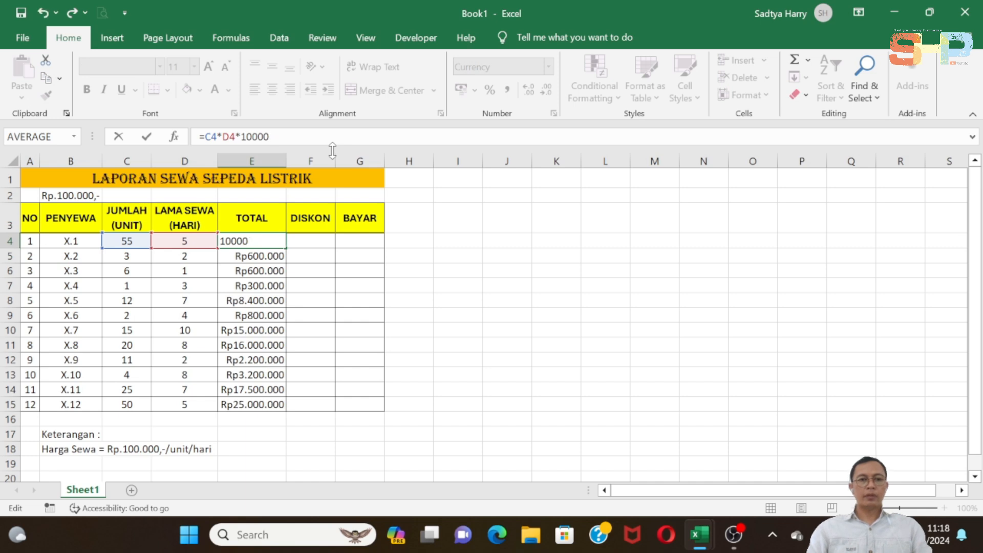
{"action": "key", "text": "BackSpace"}
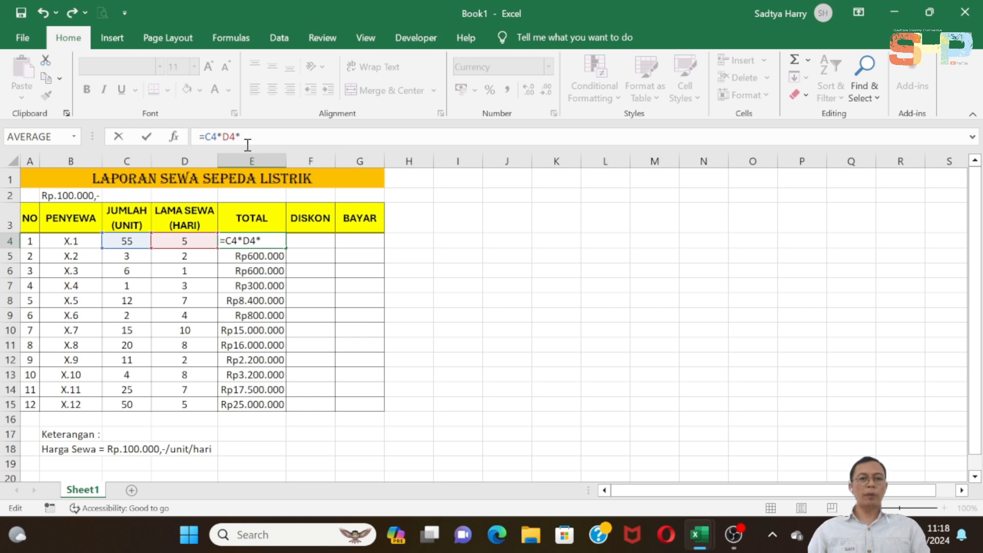
{"action": "left_click", "coordinate": [92, 195]}
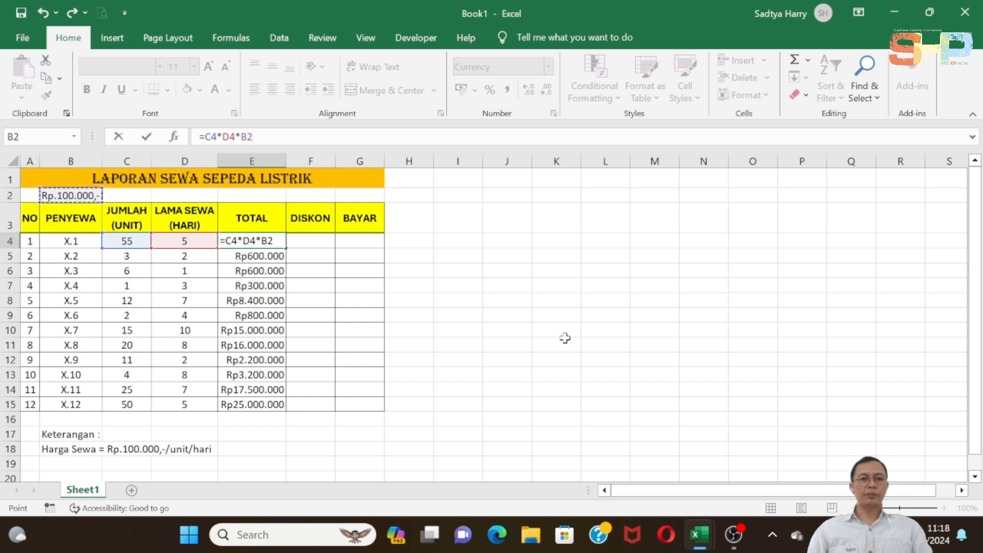
{"action": "key", "text": "Return"}
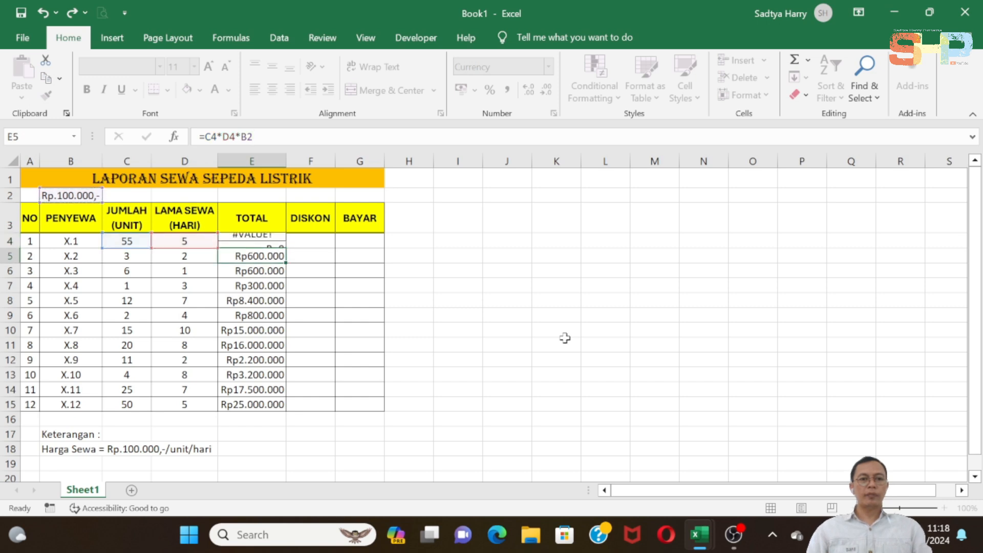
Replace the rental price text in B2 with the plain number 100000.
{"action": "left_click", "coordinate": [281, 243]}
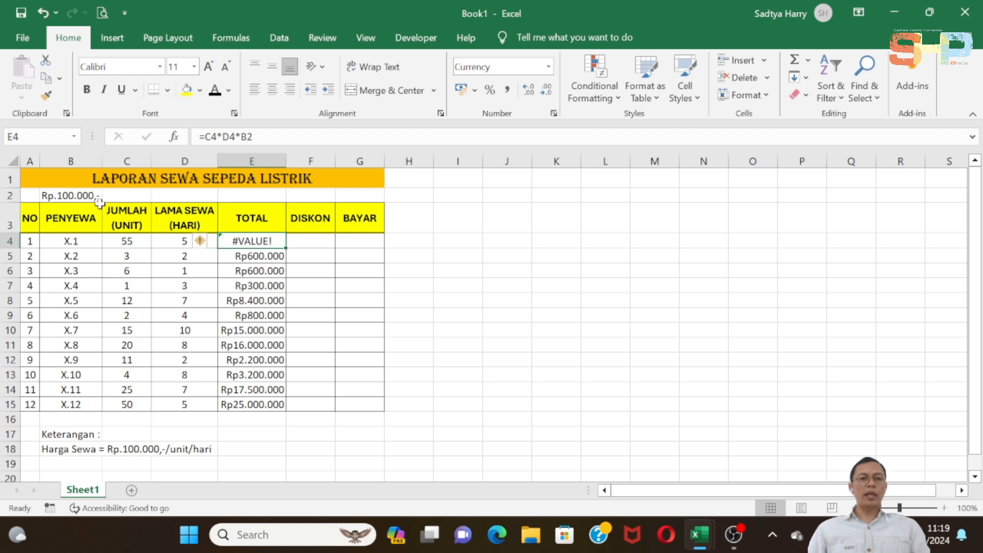
{"action": "left_click", "coordinate": [262, 137]}
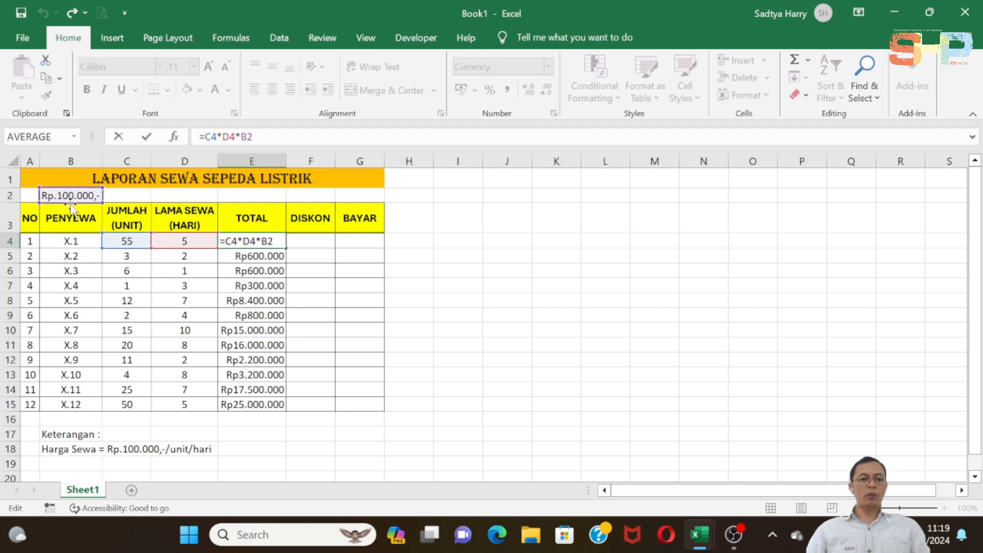
{"action": "left_click", "coordinate": [89, 195]}
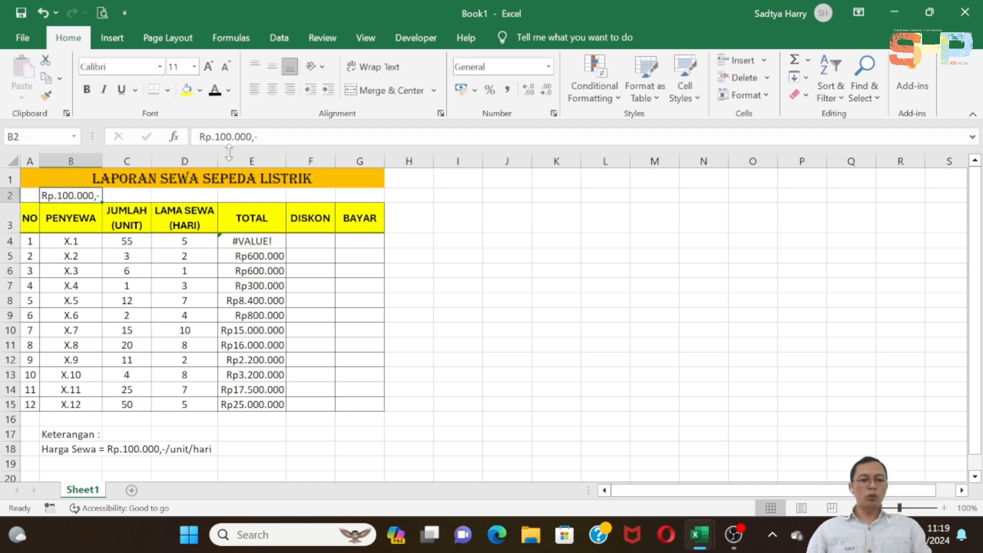
{"action": "type", "text": "100"}
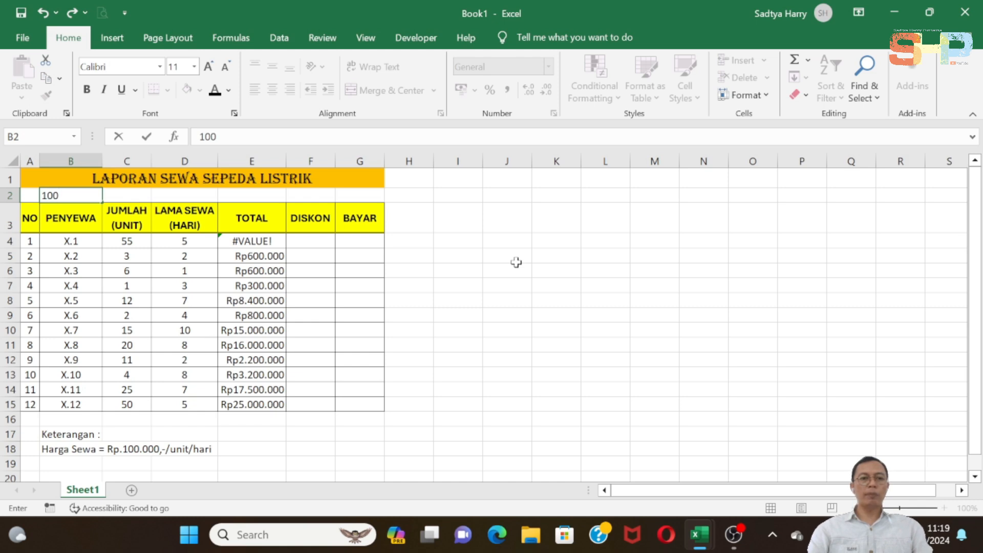
{"action": "type", "text": "000"}
{"action": "left_click", "coordinate": [266, 242]}
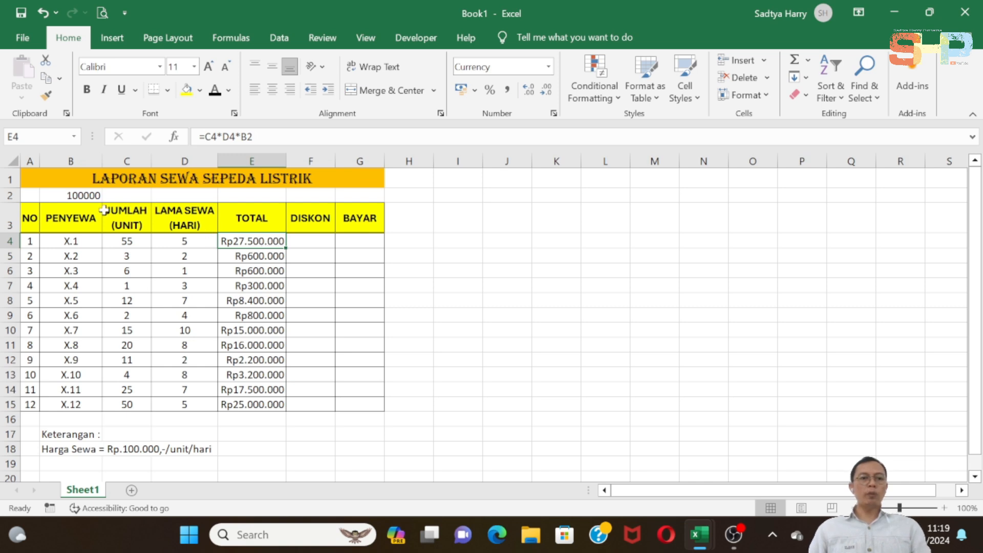
Format the rental price in B2 as Currency with the Rp symbol and 0 decimal places.
{"action": "left_click", "coordinate": [98, 196]}
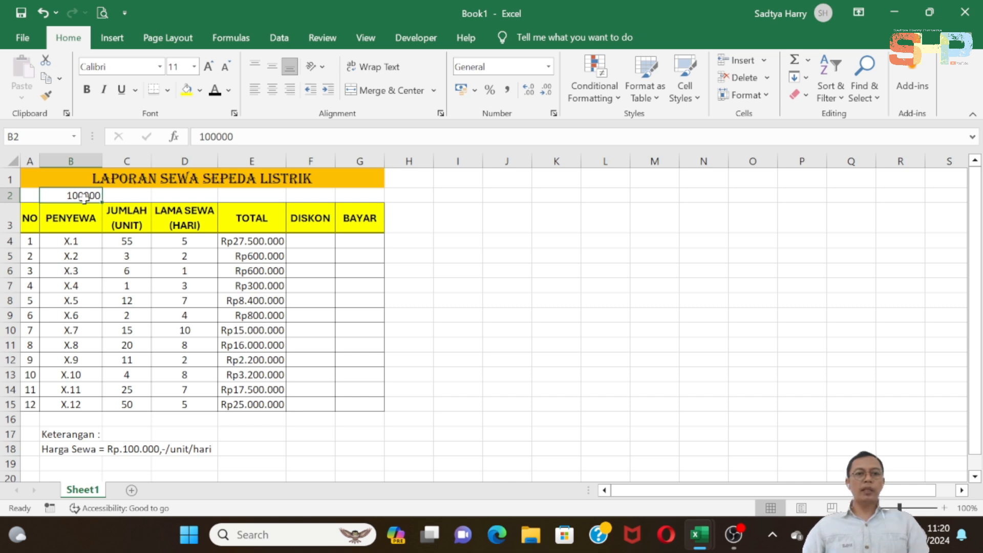
{"action": "left_click", "coordinate": [553, 113]}
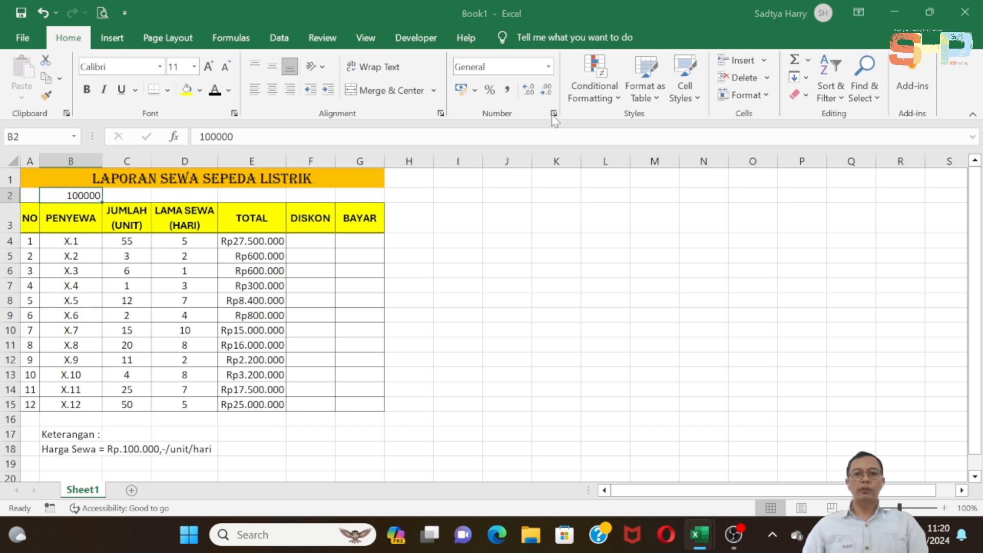
{"action": "left_click", "coordinate": [308, 156]}
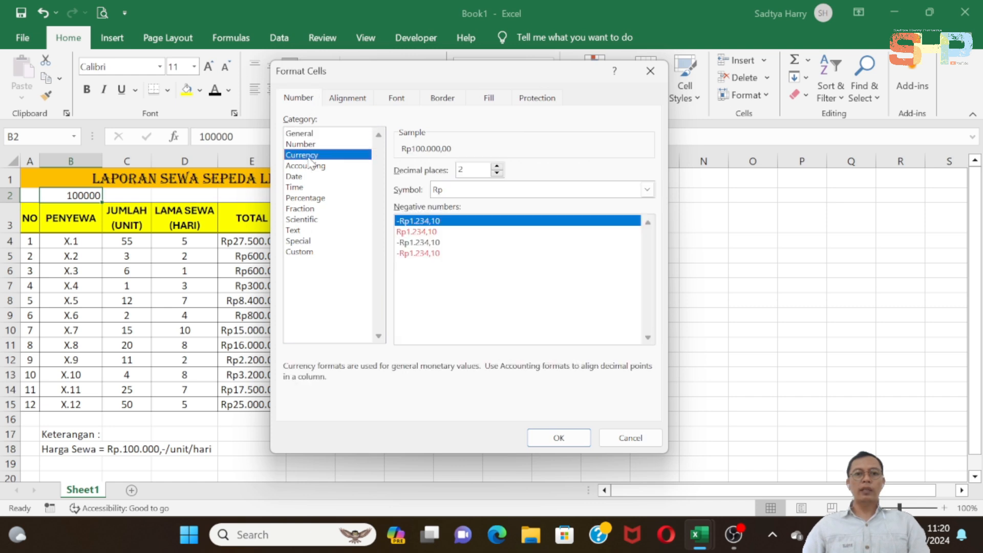
{"action": "left_click", "coordinate": [498, 172]}
{"action": "left_click", "coordinate": [497, 173]}
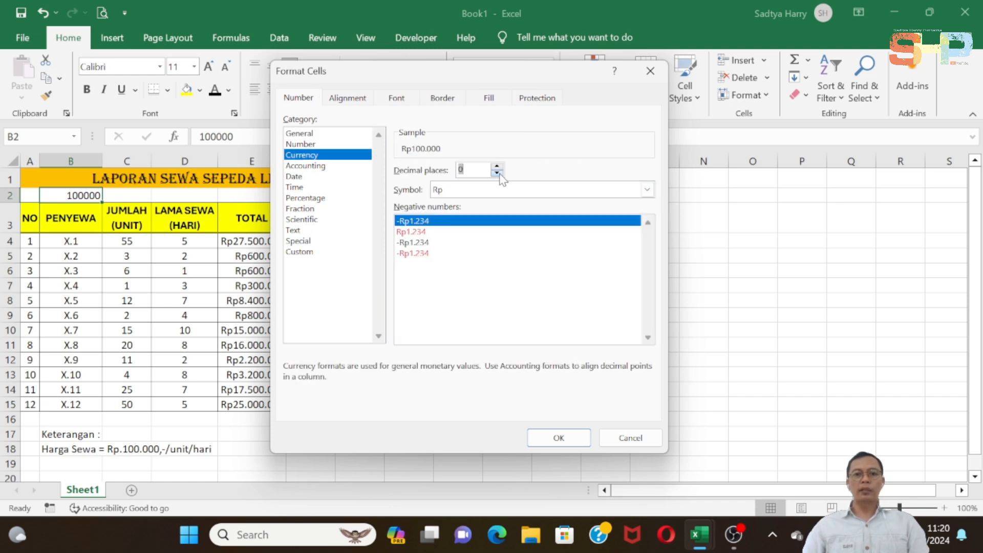
{"action": "left_click", "coordinate": [574, 440]}
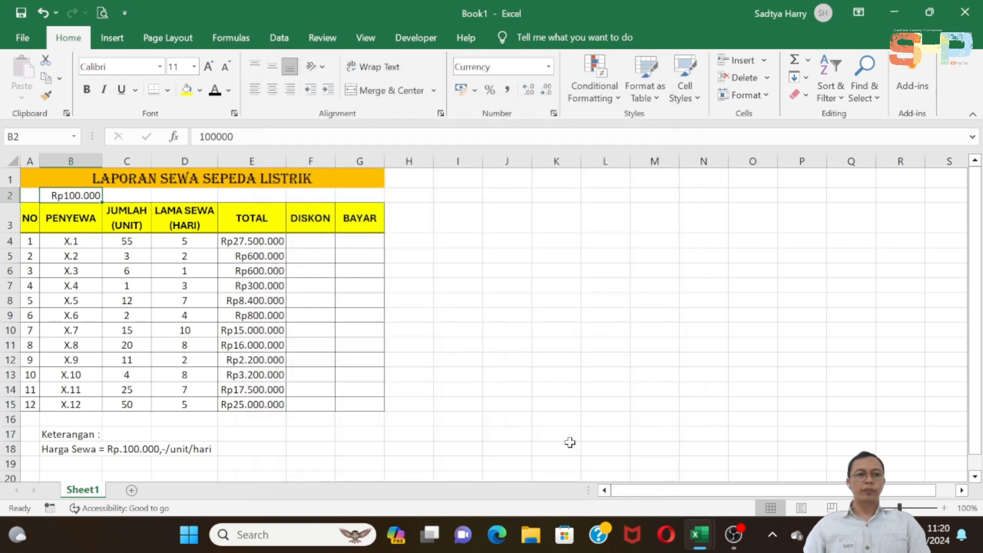
Fill the TOTAL formula from E4 down to E15 and check the copied formula in E7.
{"action": "left_click", "coordinate": [276, 243]}
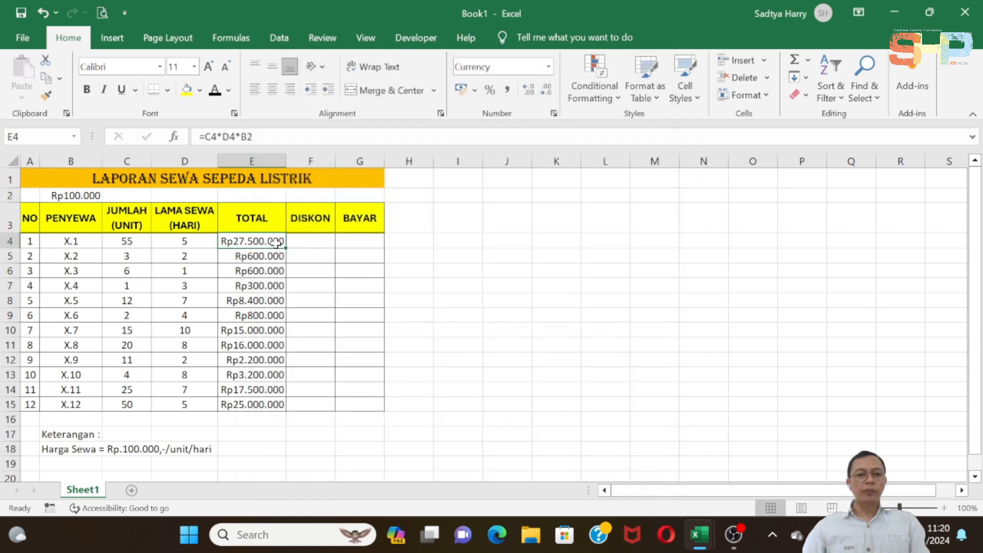
{"action": "left_click_drag", "start_coordinate": [286, 248], "coordinate": [295, 410]}
{"action": "left_click", "coordinate": [269, 285]}
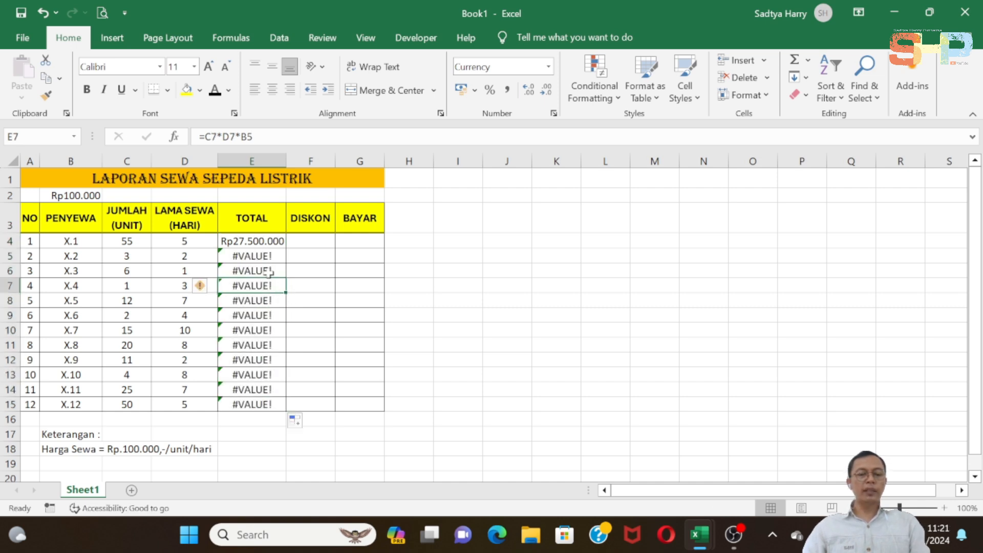
Compare the TOTAL formulas in E4 and E5 to examine how the rental price reference was copied.
{"action": "left_click", "coordinate": [262, 257]}
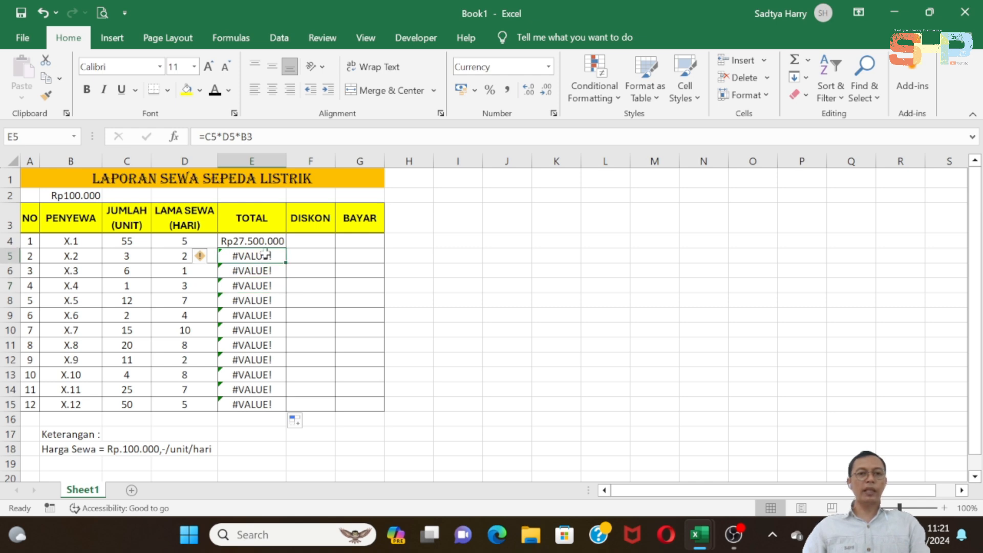
{"action": "left_click", "coordinate": [266, 241]}
{"action": "left_click", "coordinate": [267, 254]}
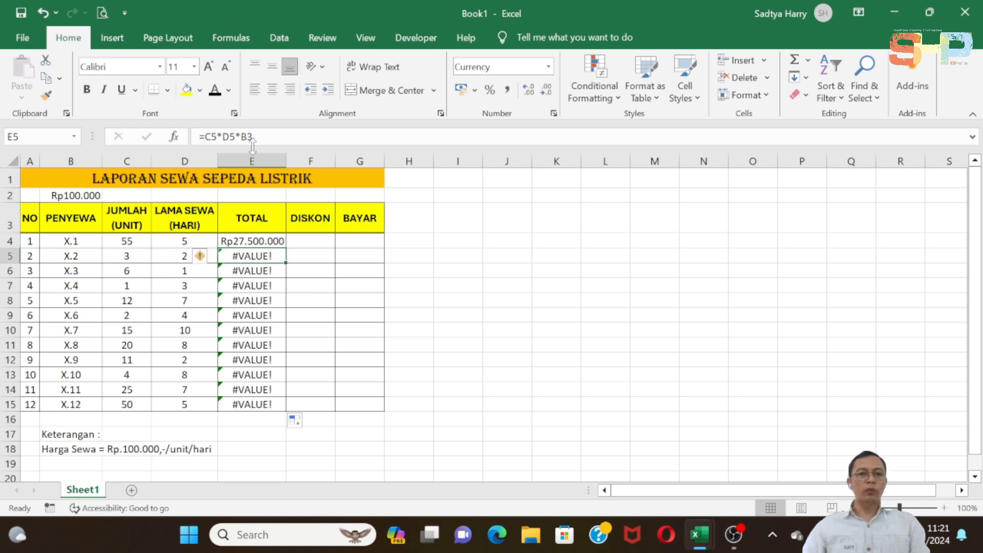
{"action": "left_click", "coordinate": [263, 240]}
{"action": "left_click", "coordinate": [262, 259]}
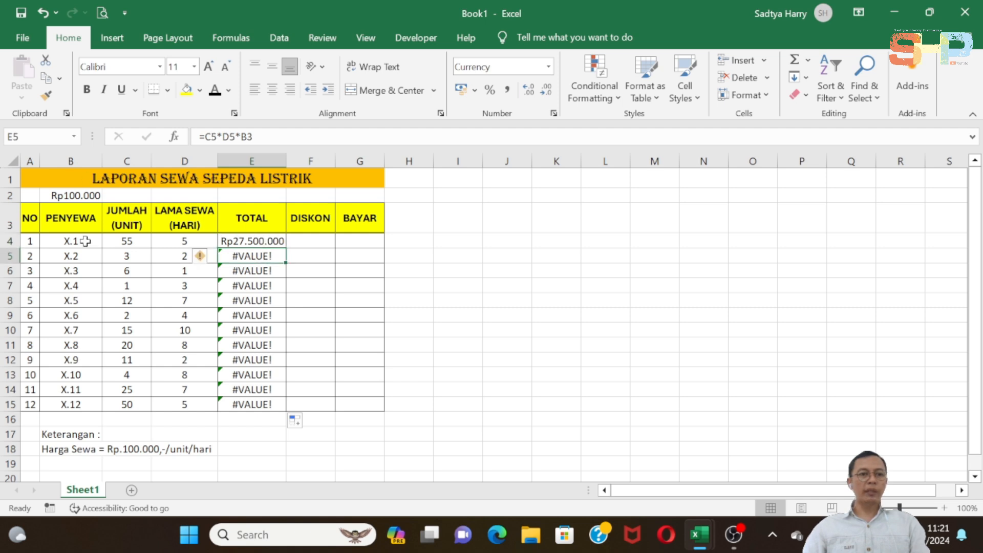
{"action": "left_click", "coordinate": [263, 241]}
{"action": "left_click", "coordinate": [257, 137]}
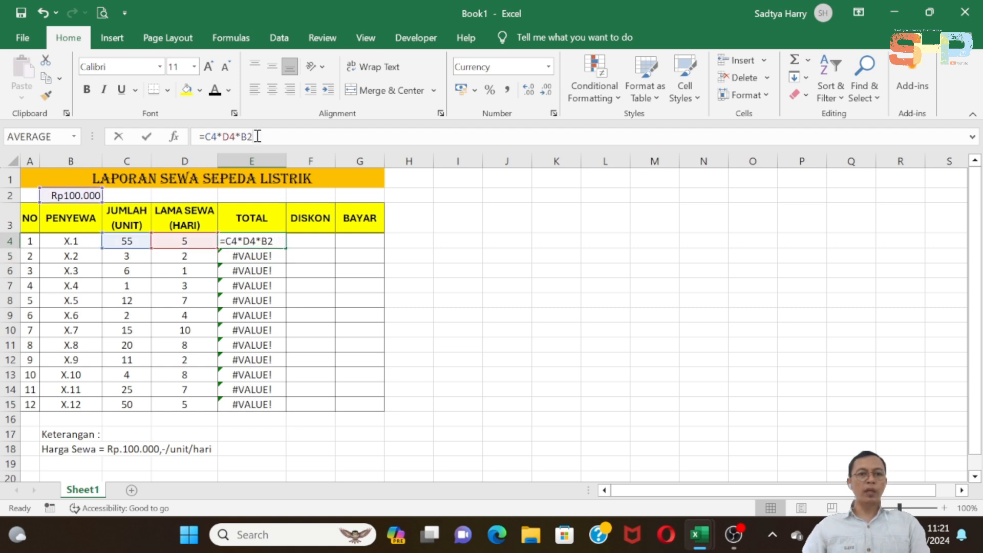
{"action": "left_click", "coordinate": [263, 258]}
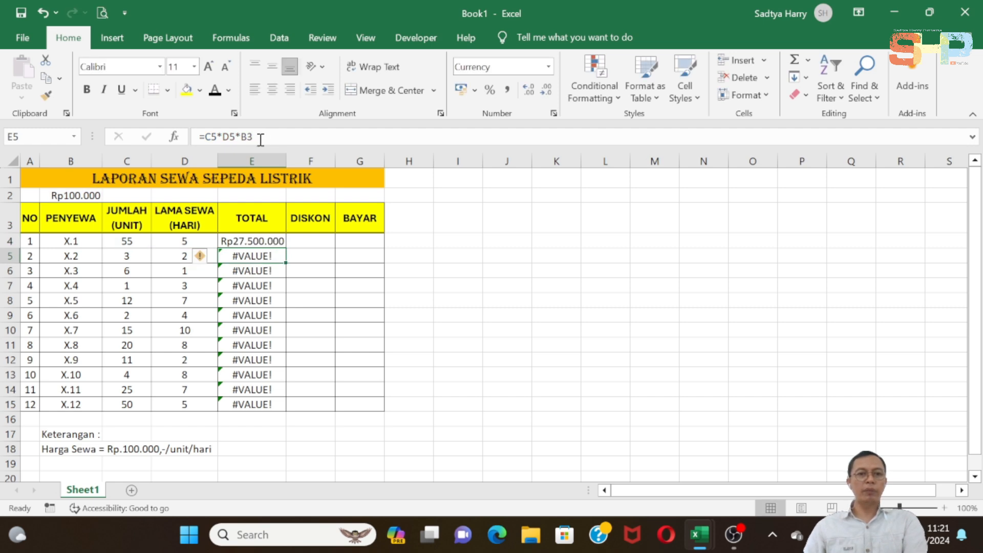
Change the TOTAL formula in E4 to =C4*D4*$B$2 and fill it down to E15.
{"action": "left_click", "coordinate": [269, 239]}
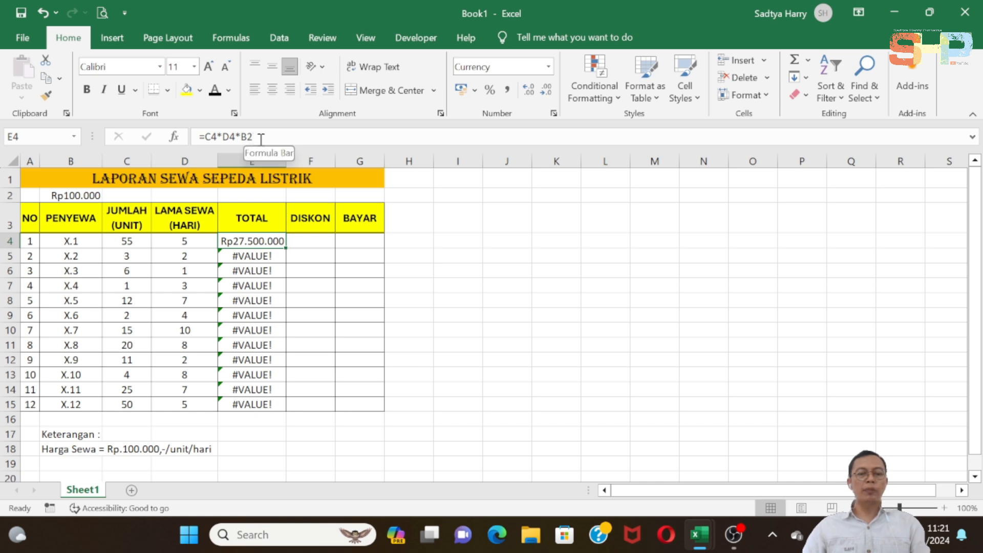
{"action": "left_click", "coordinate": [244, 136]}
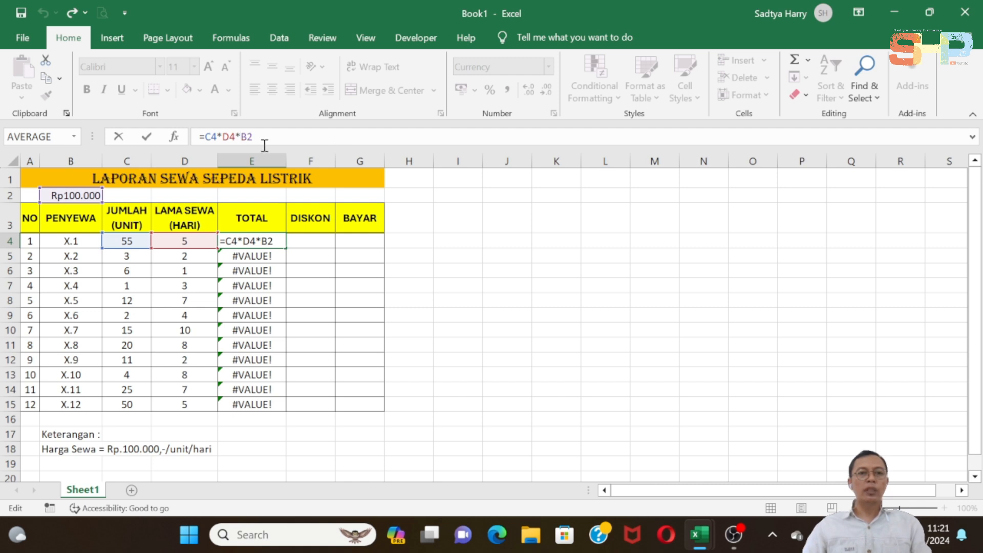
{"action": "type", "text": "$B"}
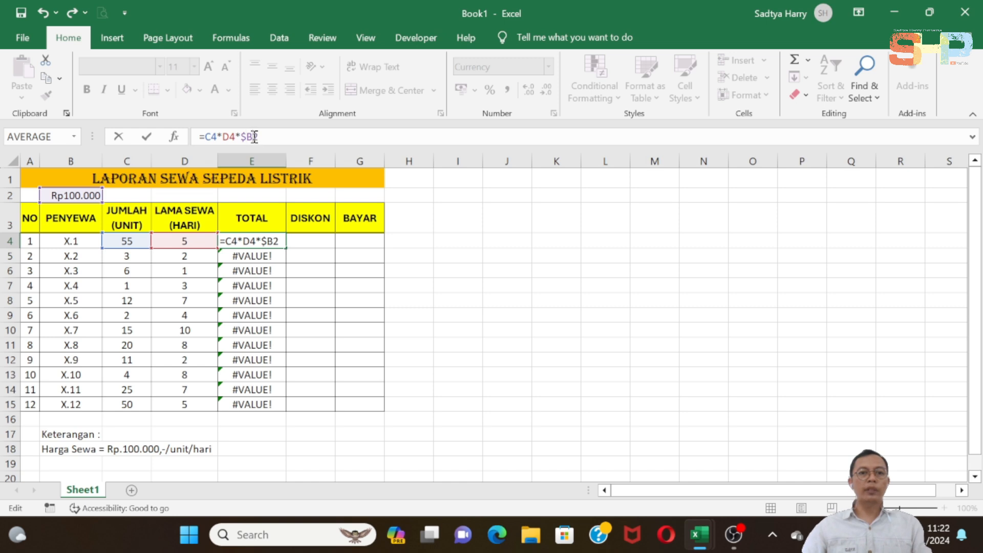
{"action": "type", "text": "$"}
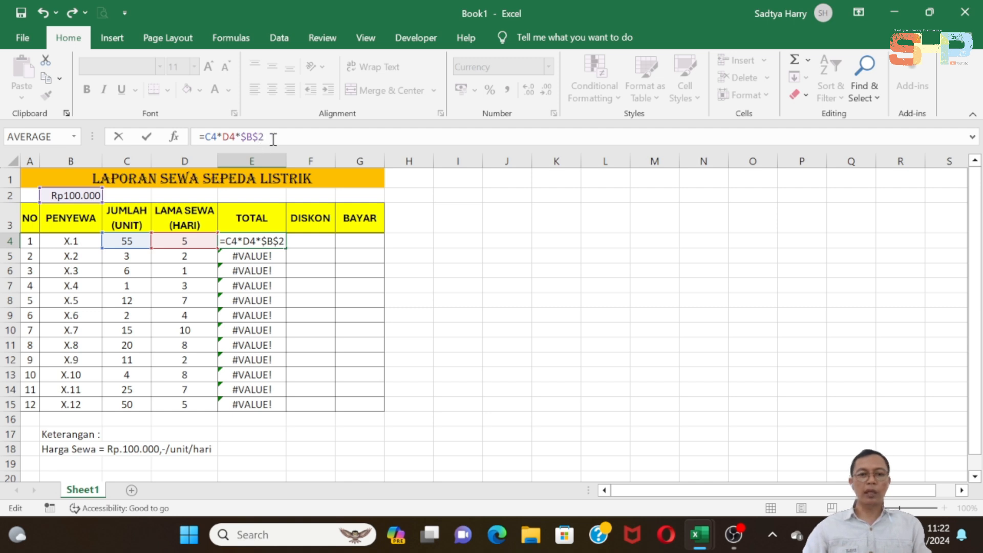
{"action": "key", "text": "Return"}
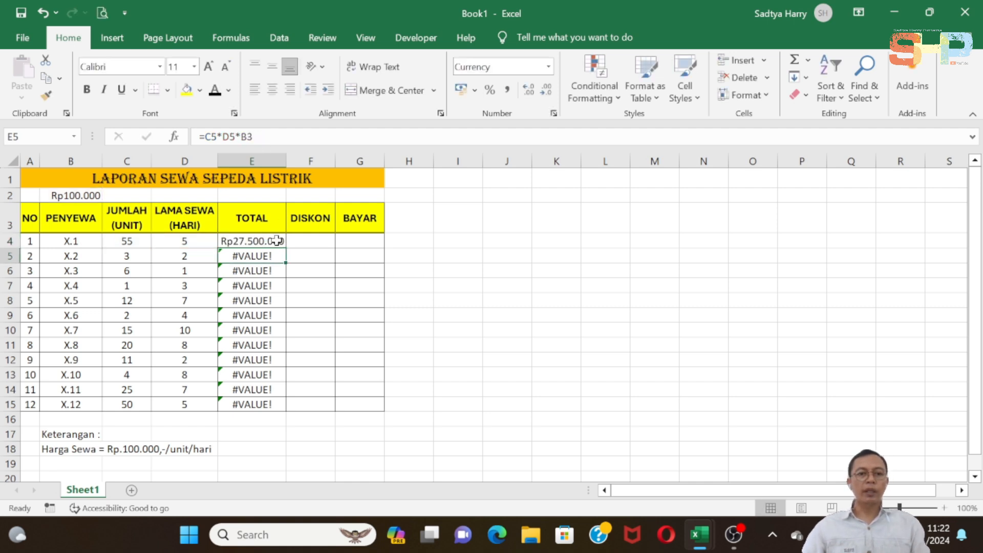
{"action": "left_click", "coordinate": [270, 240]}
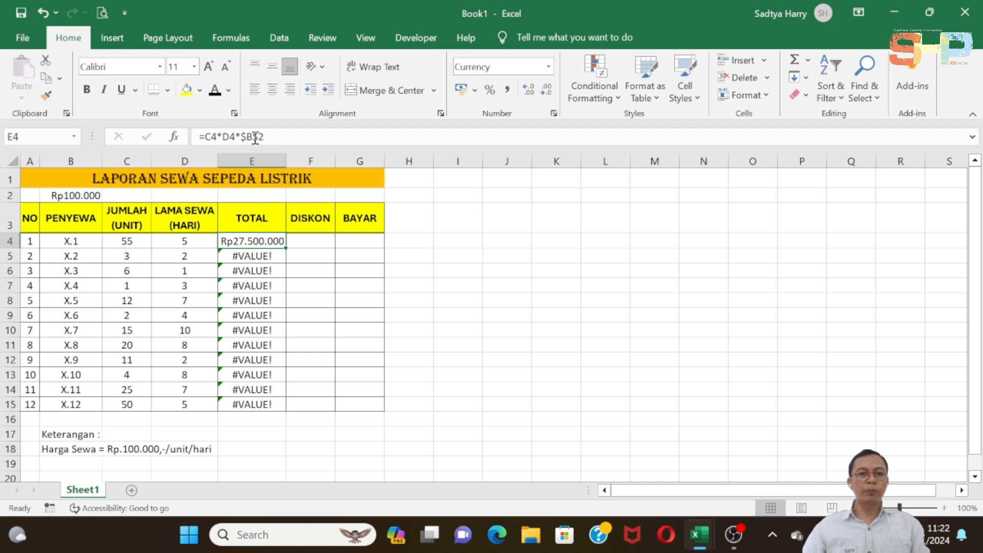
{"action": "left_click_drag", "start_coordinate": [286, 248], "coordinate": [290, 406]}
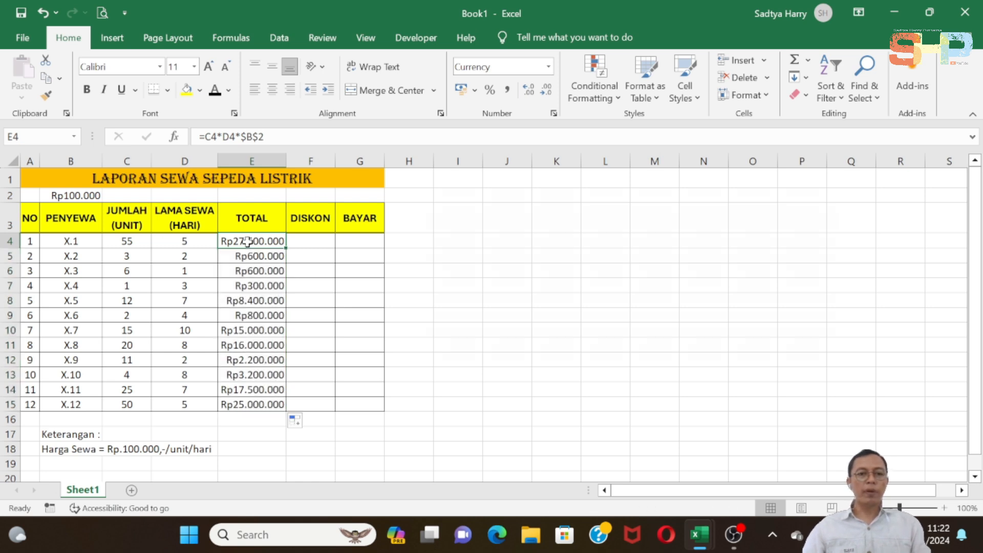
{"action": "left_click", "coordinate": [248, 244]}
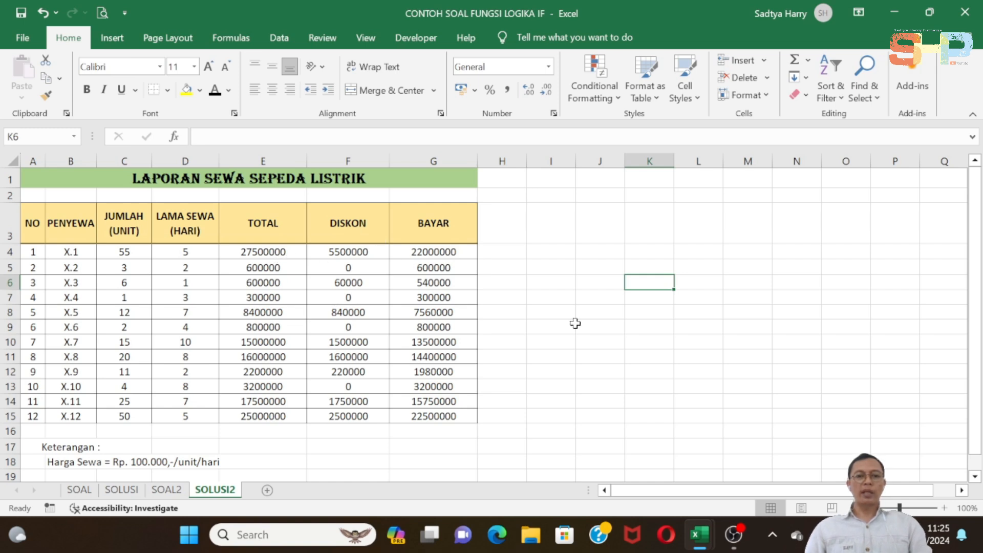
On the SOLUSI2 sheet, format the TOTAL, DISKON and BAYAR values E4:G15 as Currency with the Rp symbol and 0 decimal places.
{"action": "left_click_drag", "start_coordinate": [238, 257], "coordinate": [414, 417]}
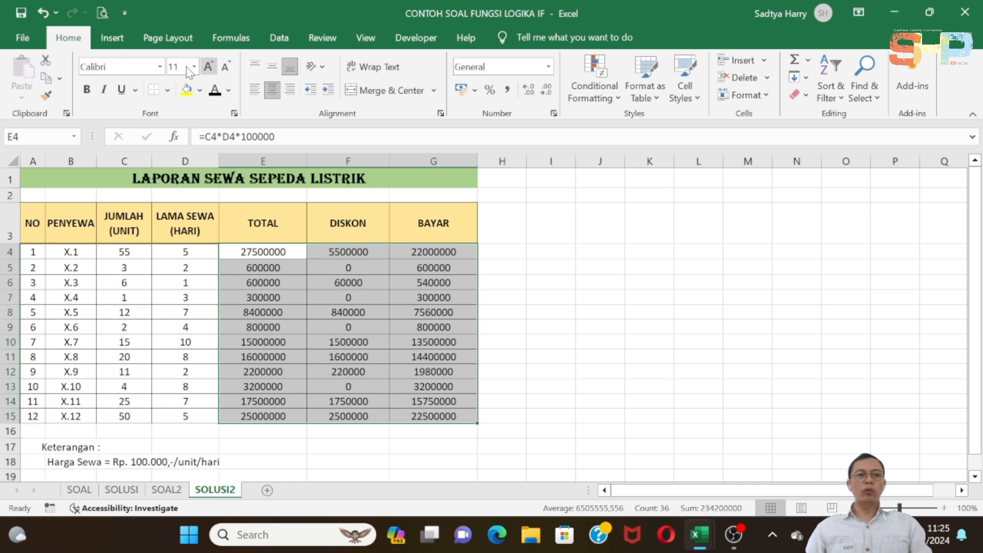
{"action": "left_click", "coordinate": [554, 109]}
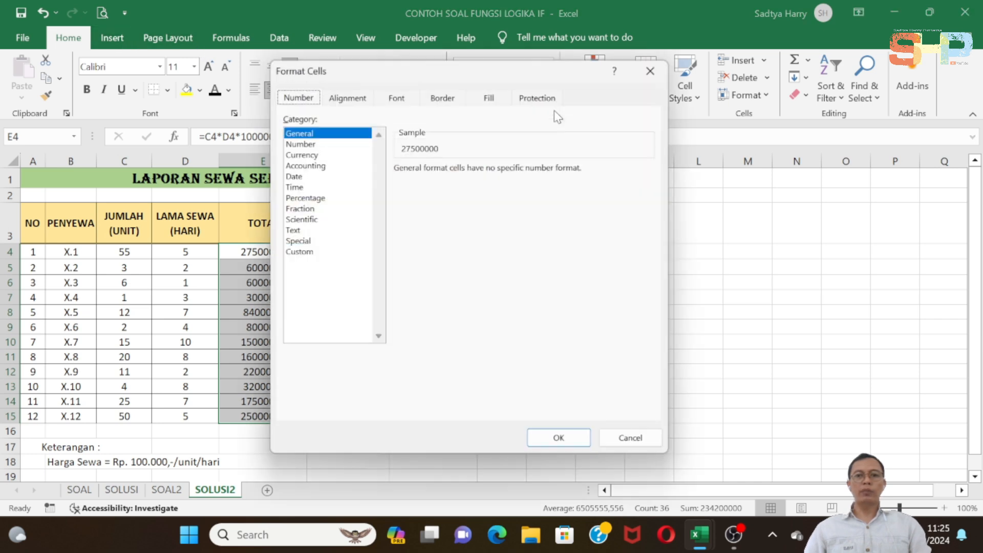
{"action": "left_click", "coordinate": [307, 145]}
{"action": "left_click", "coordinate": [302, 154]}
{"action": "left_click", "coordinate": [559, 438]}
{"action": "left_click", "coordinate": [699, 313]}
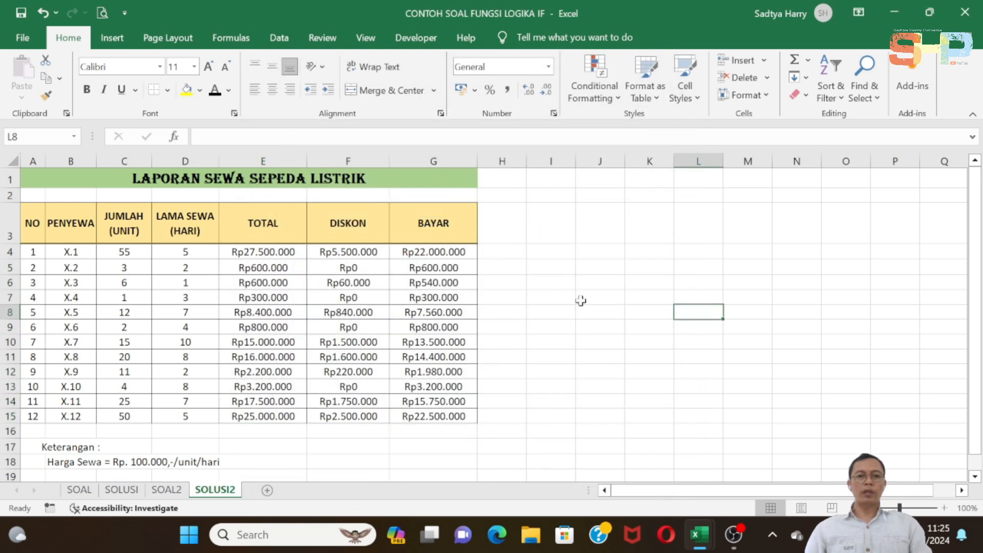